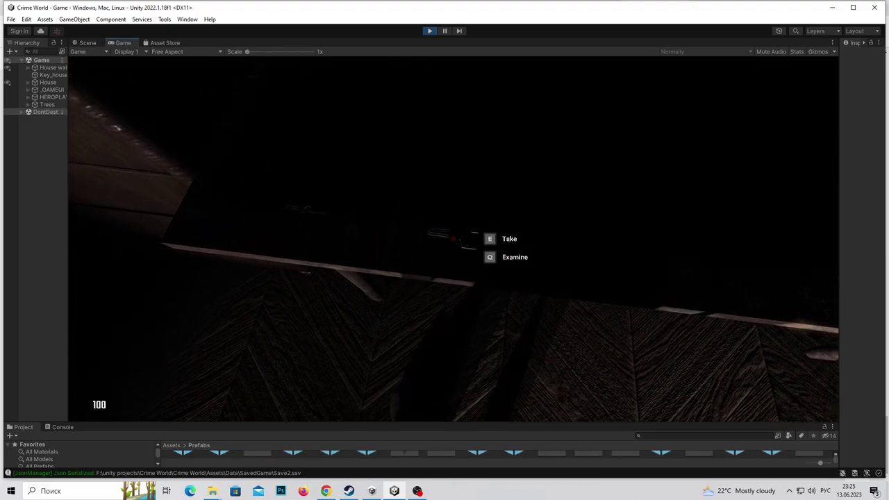
Examine the House Key close up with Q, then take it with E.
{"action": "key", "text": "q"}
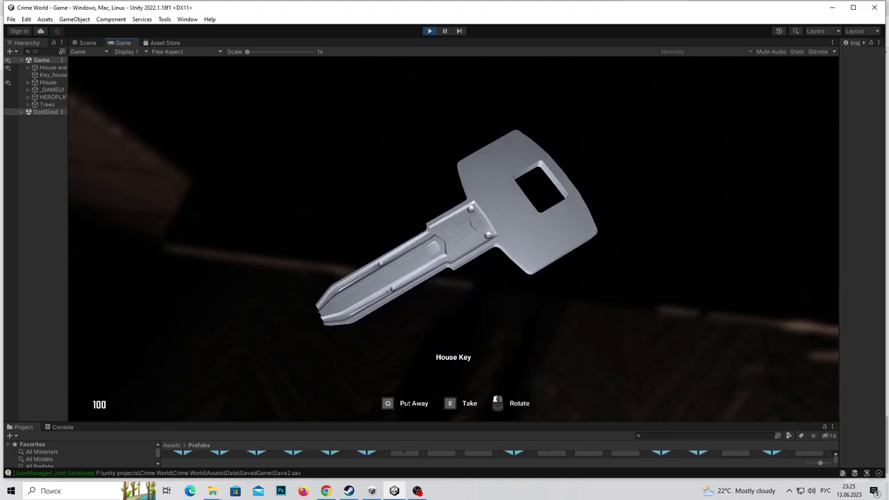
{"action": "key", "text": "e"}
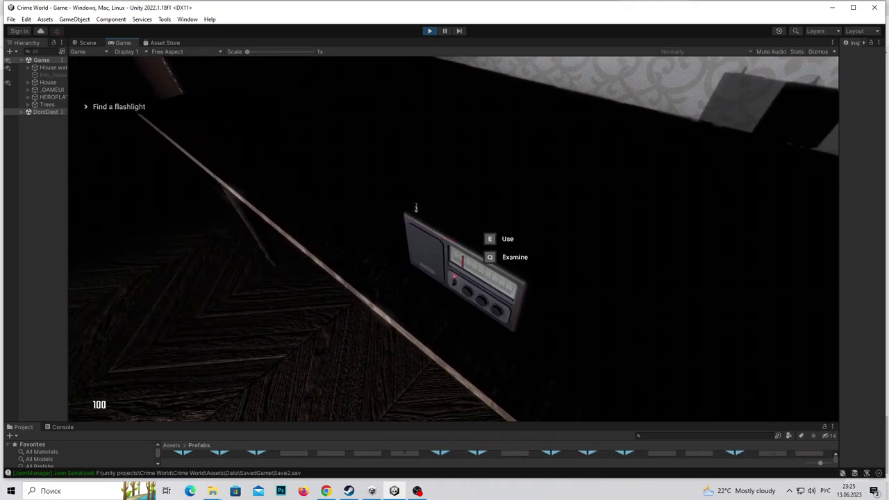
Examine the Old Radio, turning it to view its underside, back panel and front.
{"action": "key", "text": "f"}
{"action": "left_click_drag", "start_coordinate": [453, 237], "coordinate": [389, 209]}
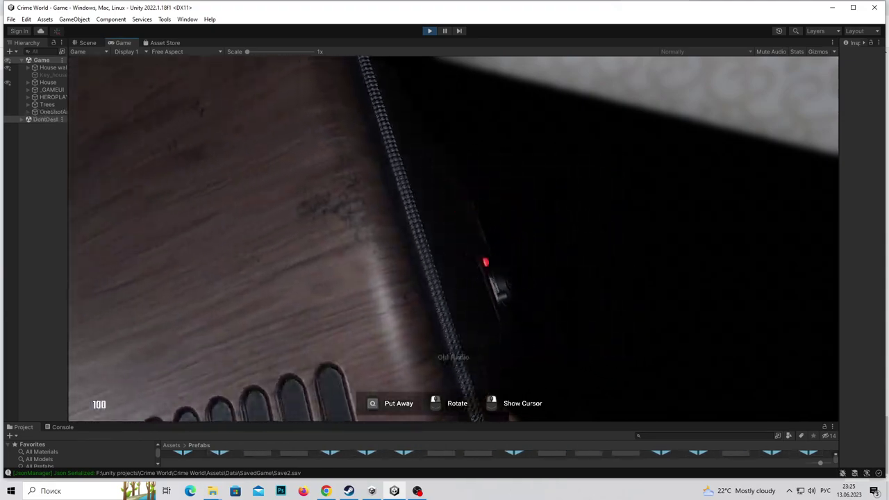
{"action": "left_click_drag", "start_coordinate": [445, 237], "coordinate": [389, 208]}
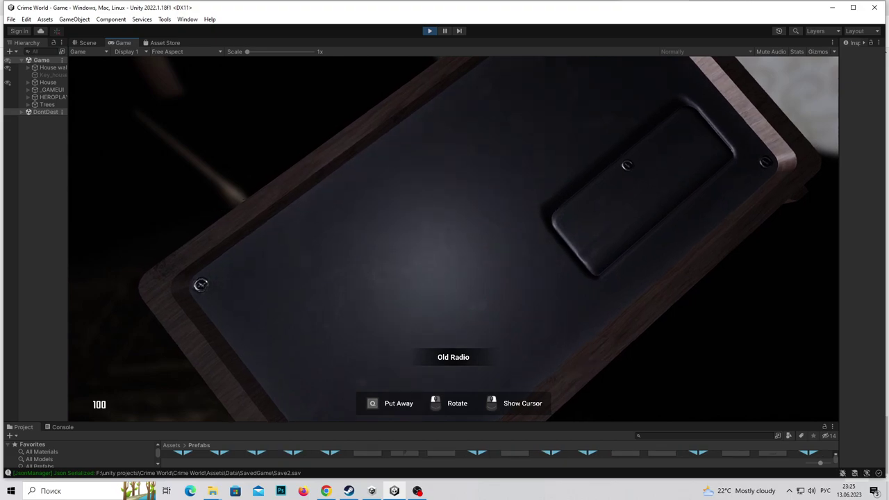
{"action": "left_click_drag", "start_coordinate": [445, 237], "coordinate": [389, 208]}
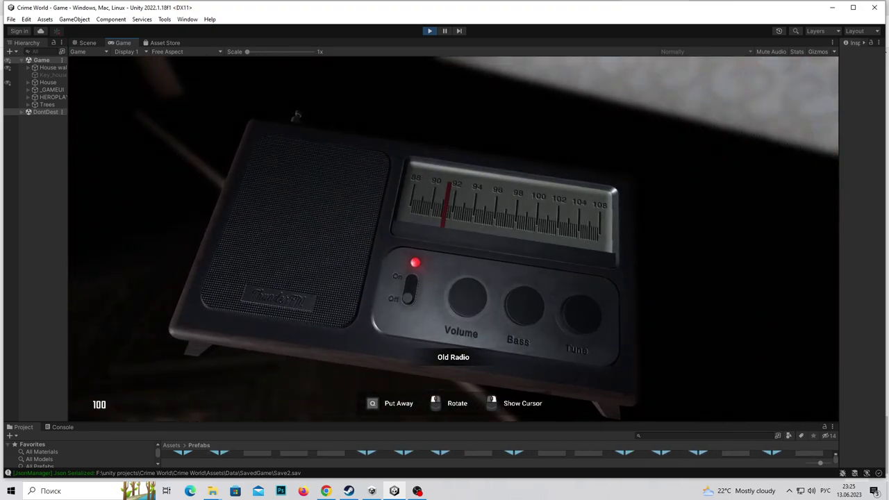
{"action": "key", "text": "q"}
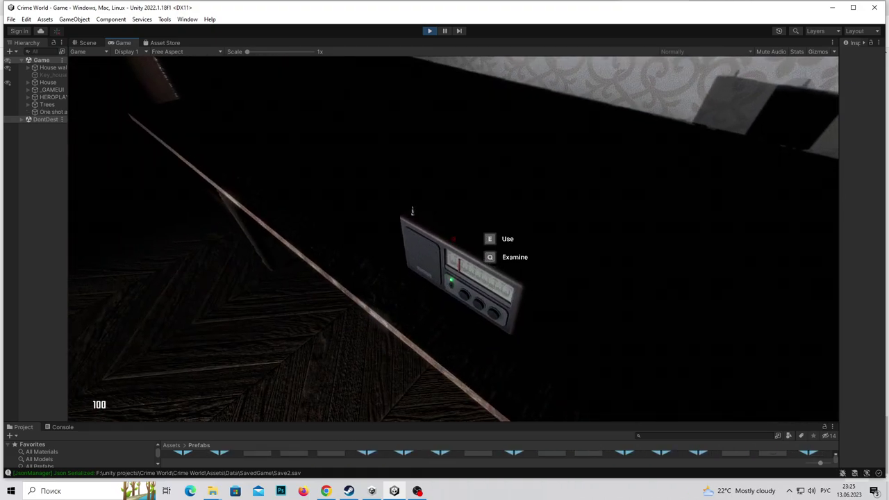
Pick the Old Radio up again, flip its power switch on, and put it away.
{"action": "key", "text": "s"}
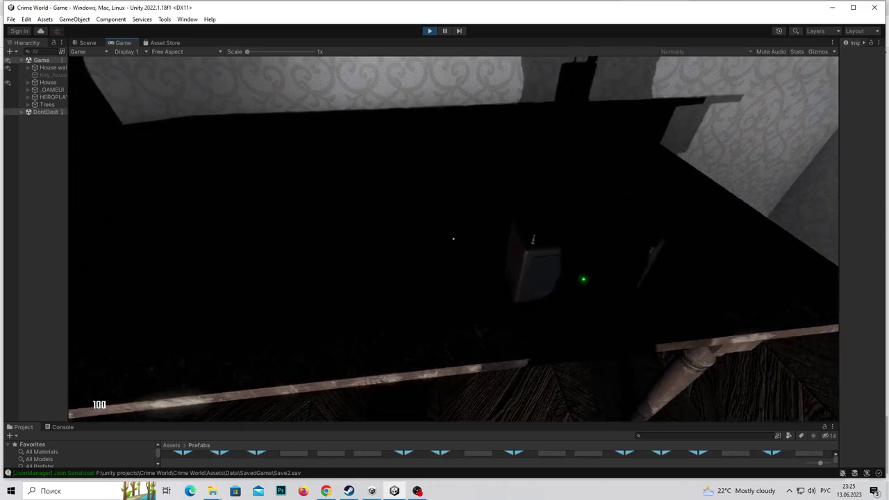
{"action": "key", "text": "q"}
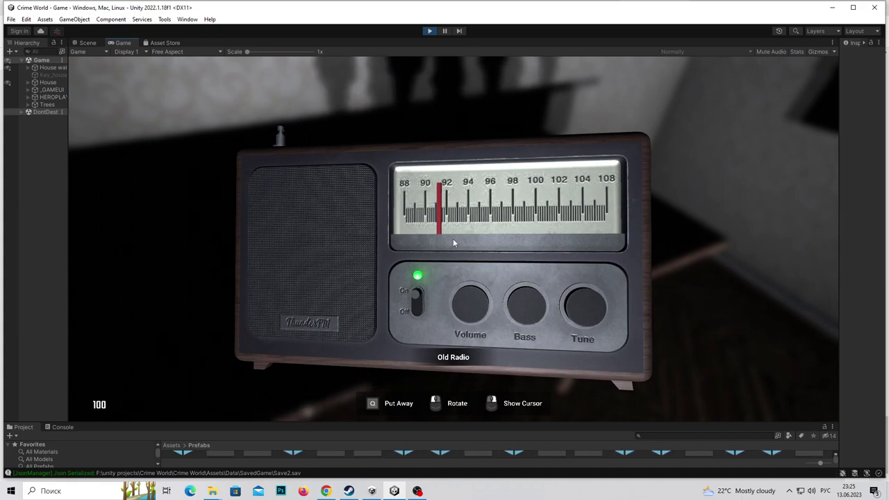
{"action": "left_click", "coordinate": [418, 295]}
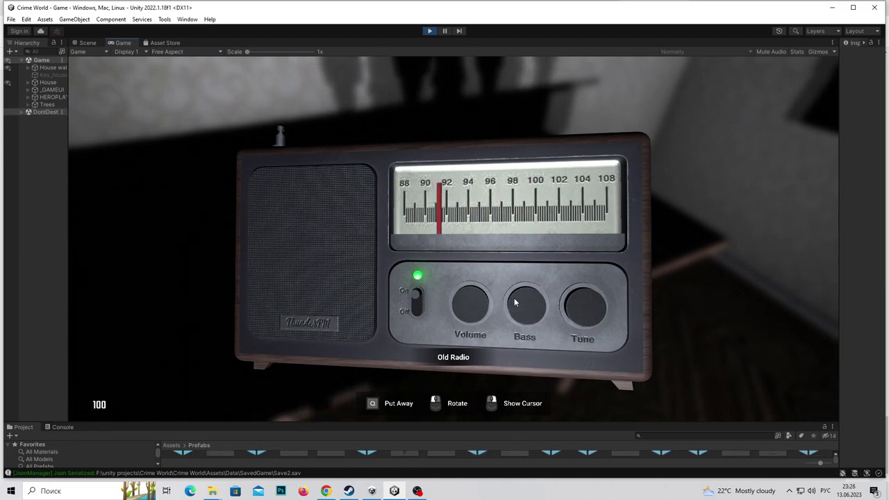
{"action": "key", "text": "q"}
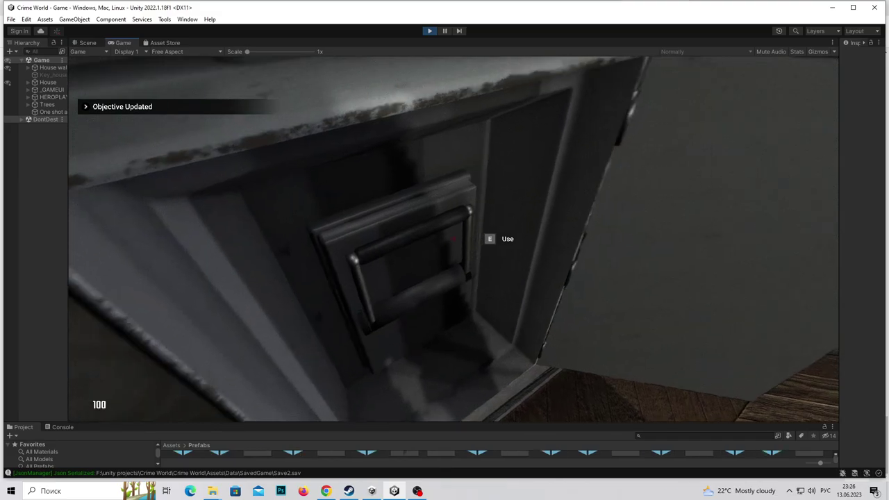
Review the inventory and objectives in the garage, then close the overlay.
{"action": "key", "text": "Tab"}
{"action": "key", "text": "Tab"}
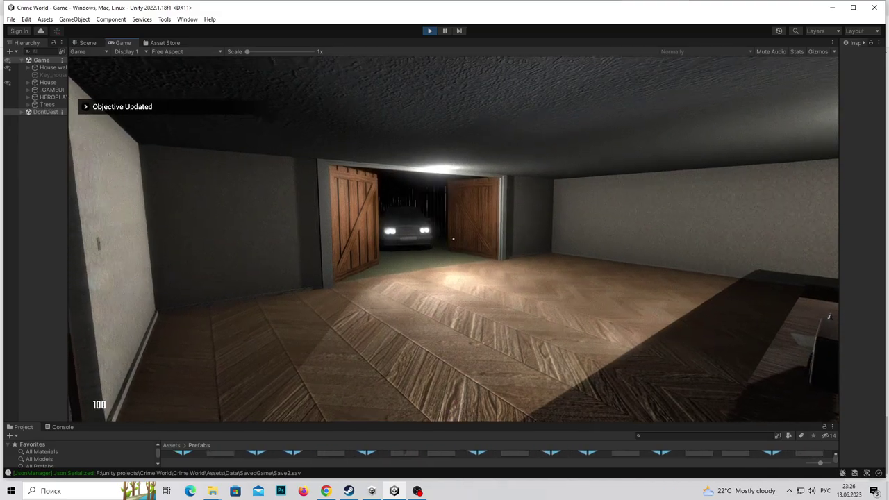
{"action": "key", "text": "Tab"}
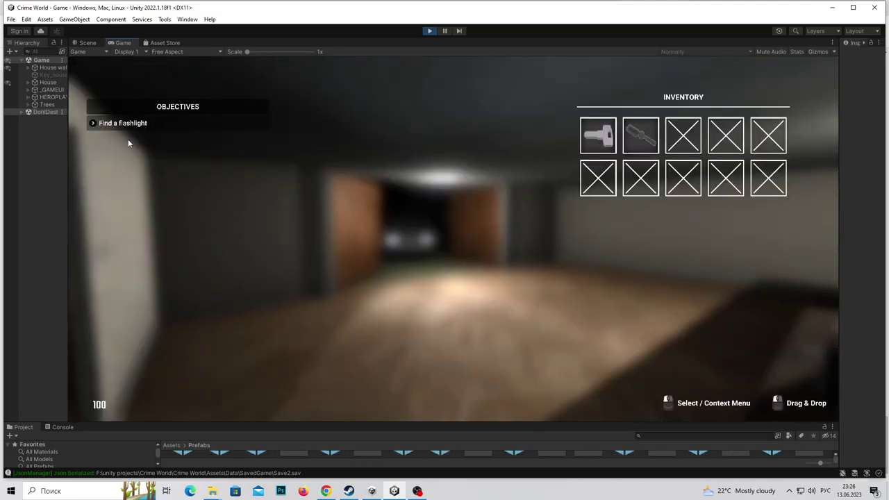
{"action": "key", "text": "Tab"}
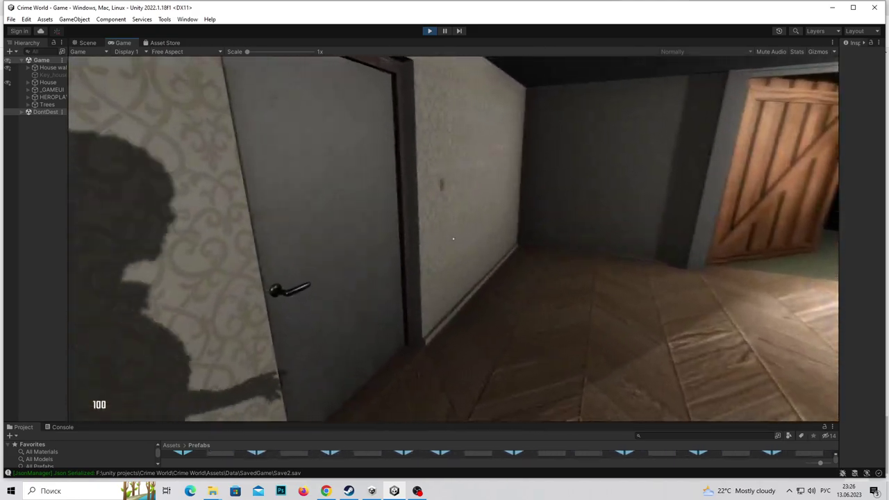
Walk to the wall switch, turn off the room light, and recheck the inventory.
{"action": "key", "text": "w"}
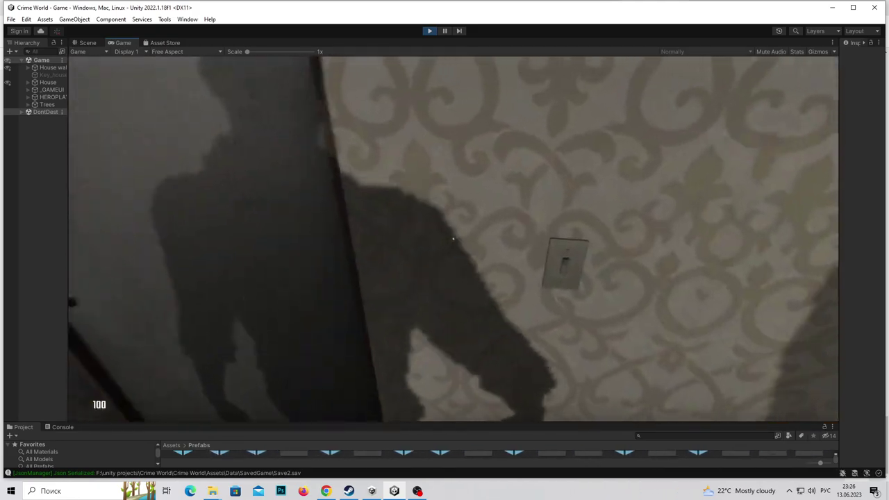
{"action": "key", "text": "e"}
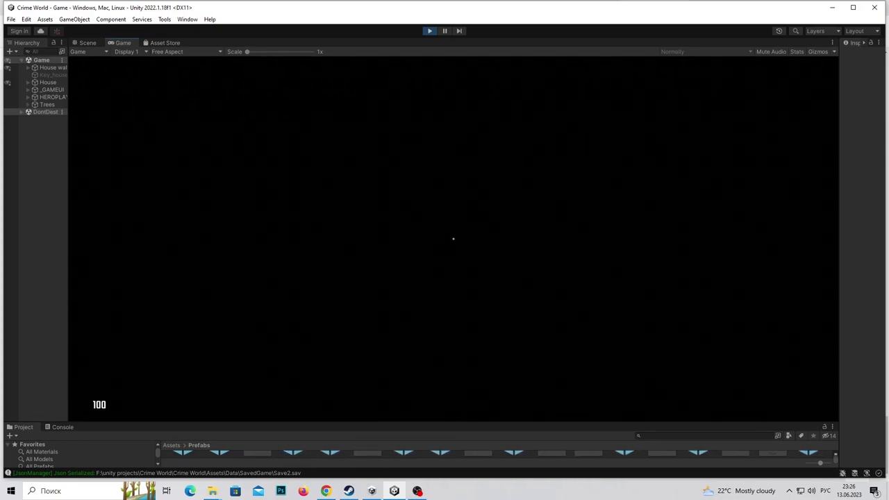
{"action": "key", "text": "Tab"}
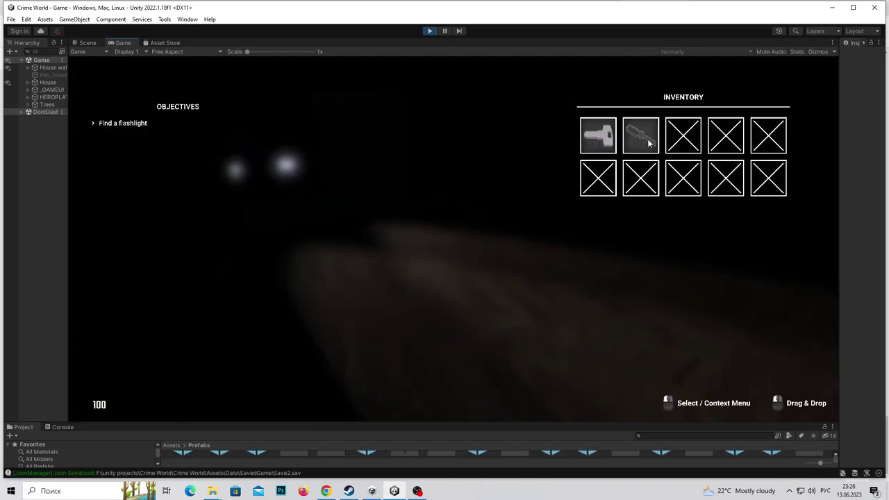
{"action": "key", "text": "Tab"}
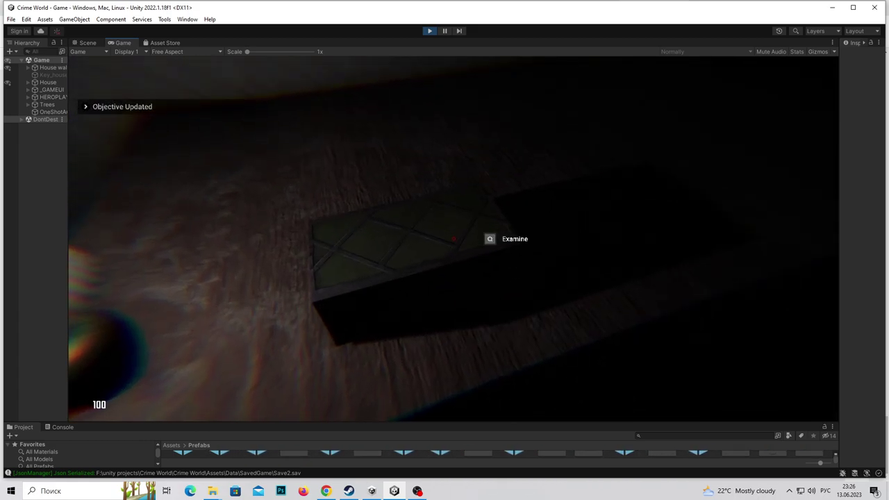
Examine the Old Chest and its padlock, then take the flashlight from inside.
{"action": "key", "text": "q"}
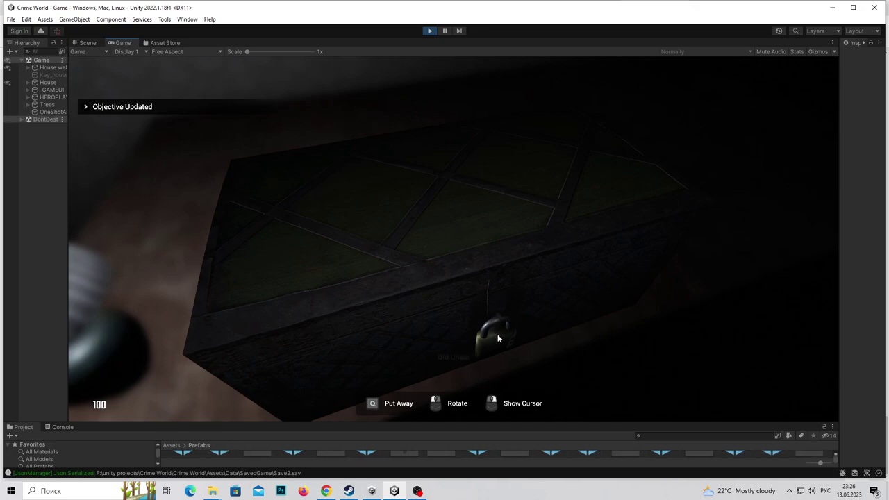
{"action": "left_click", "coordinate": [499, 339]}
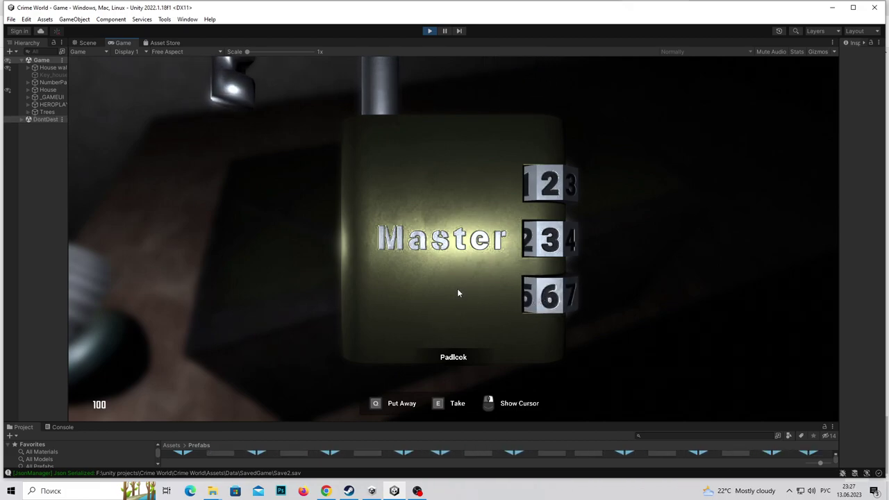
{"action": "key", "text": "e"}
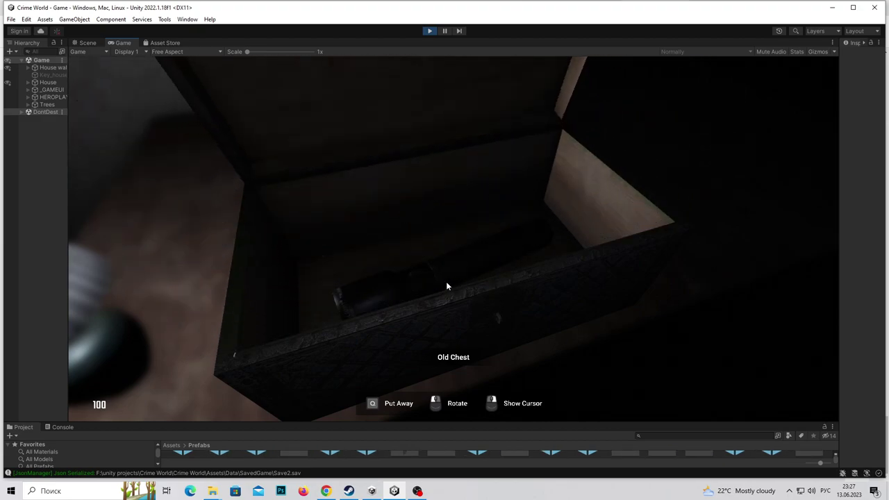
{"action": "left_click", "coordinate": [447, 286]}
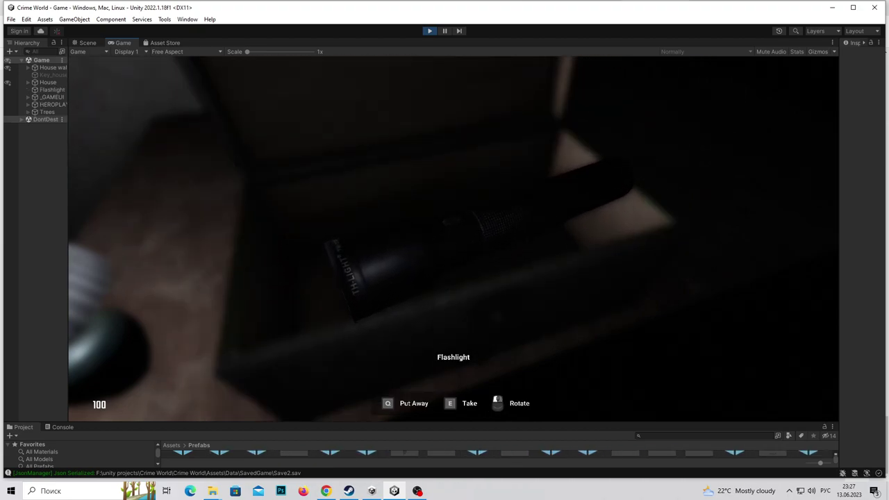
{"action": "key", "text": "e"}
{"action": "key", "text": "q"}
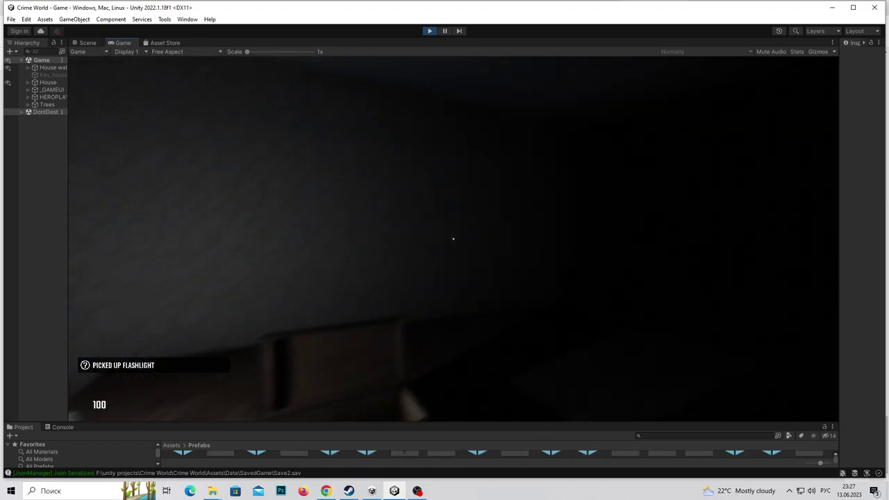
Give the flashlight the quick-use key 1 from its inventory options menu.
{"action": "key", "text": "Tab"}
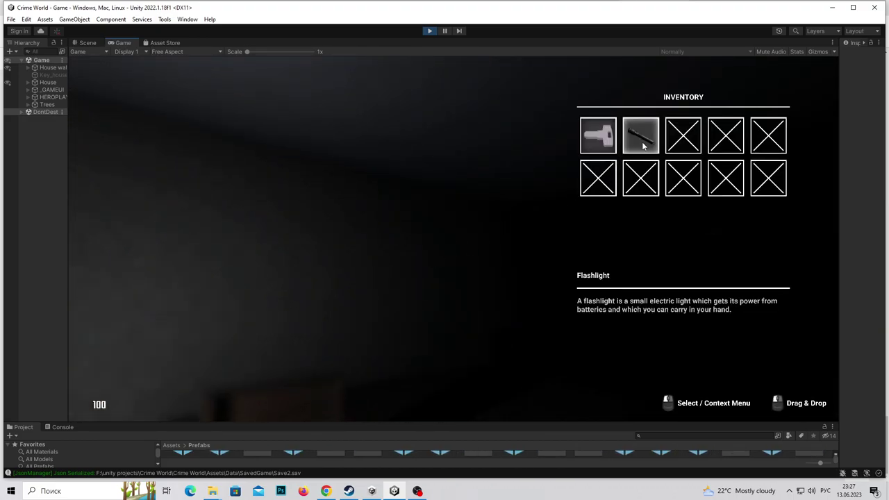
{"action": "left_click", "coordinate": [641, 149]}
{"action": "left_click", "coordinate": [681, 155]}
{"action": "key", "text": "1"}
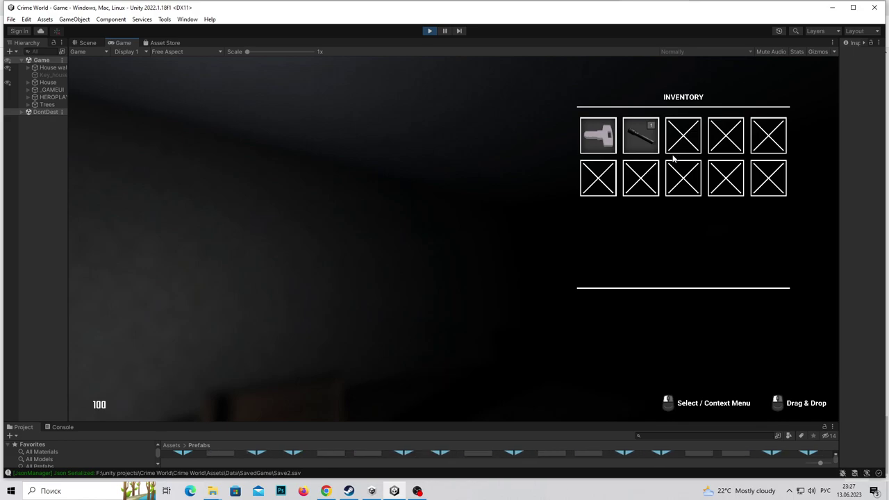
{"action": "key", "text": "Tab"}
With the flashlight on, walk to the table and switch off the room light and table lamp.
{"action": "key", "text": "1"}
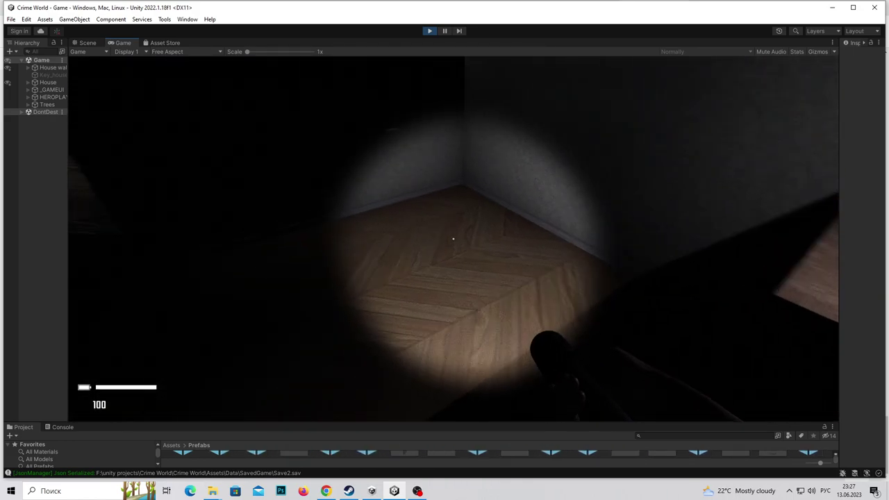
{"action": "key", "text": "w"}
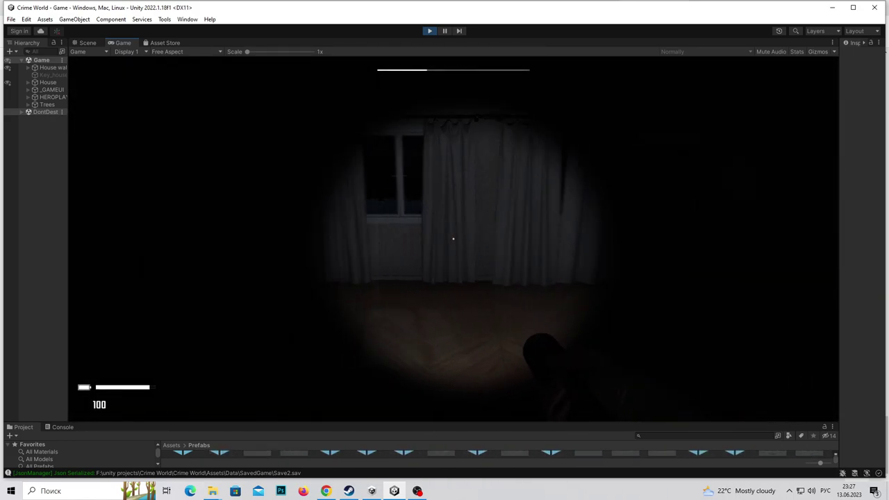
{"action": "key", "text": "w"}
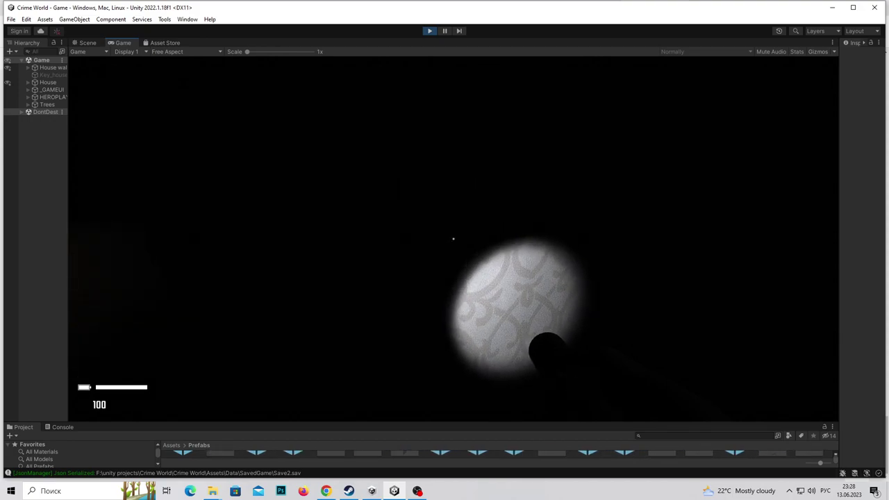
{"action": "key", "text": "e"}
{"action": "key", "text": "e"}
{"action": "key", "text": "e"}
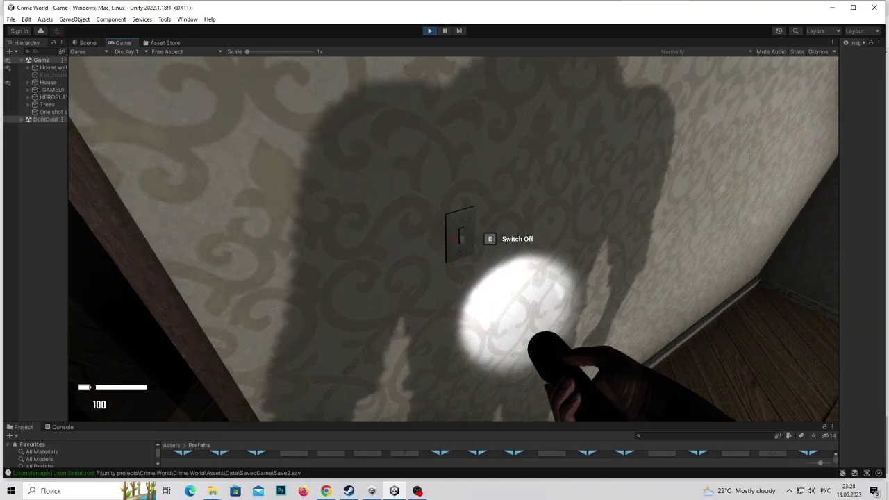
{"action": "key", "text": "e"}
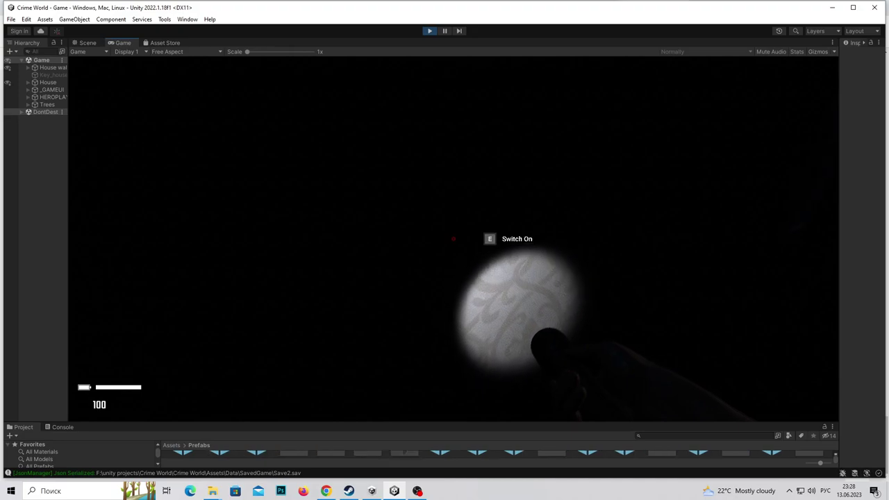
{"action": "key", "text": "e"}
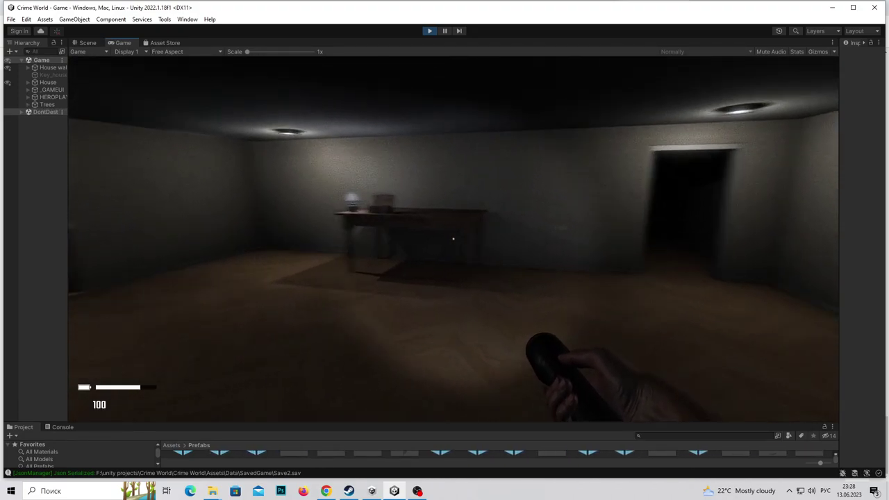
{"action": "key", "text": "w"}
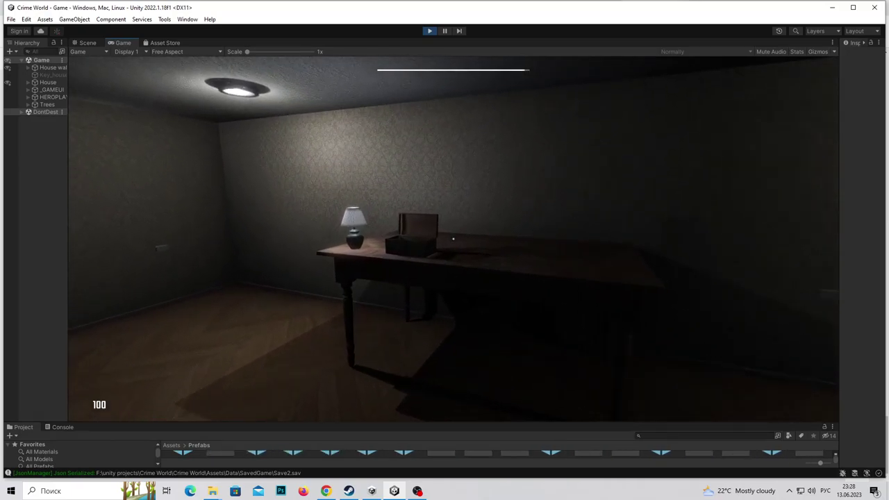
{"action": "key", "text": "e"}
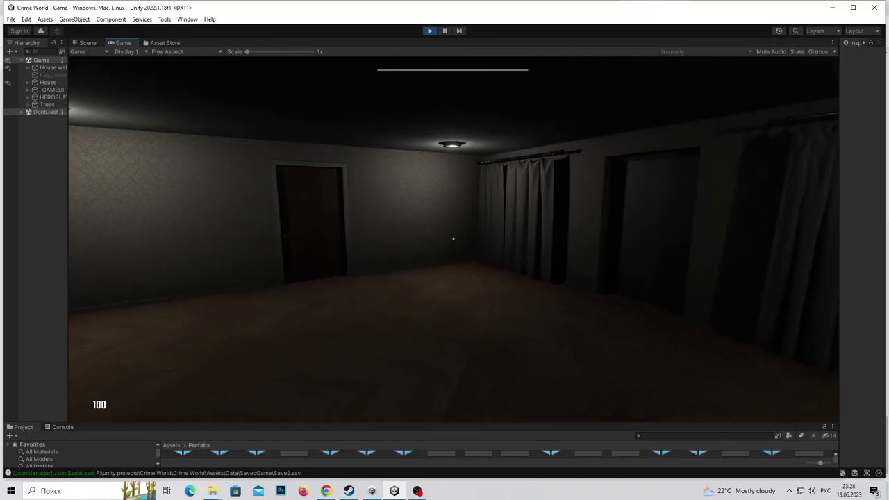
Try the locked door at the hallway's end, then check the inventory.
{"action": "key", "text": "w"}
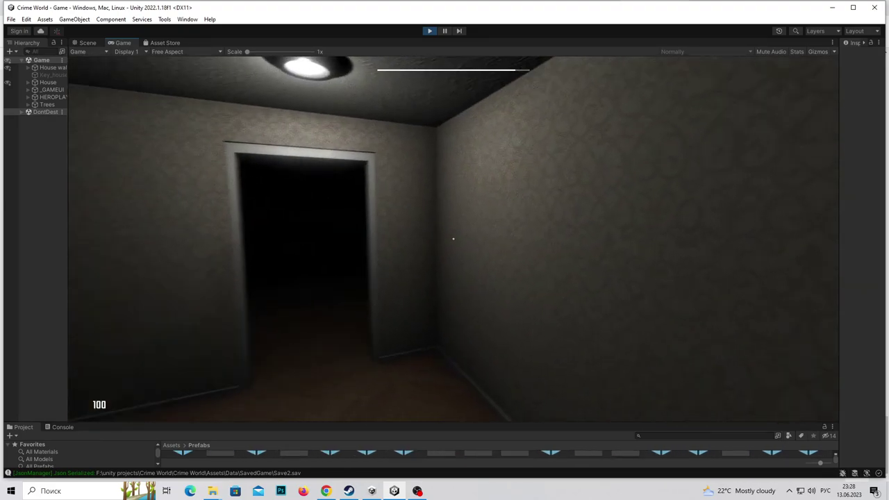
{"action": "key", "text": "w"}
{"action": "key", "text": "e"}
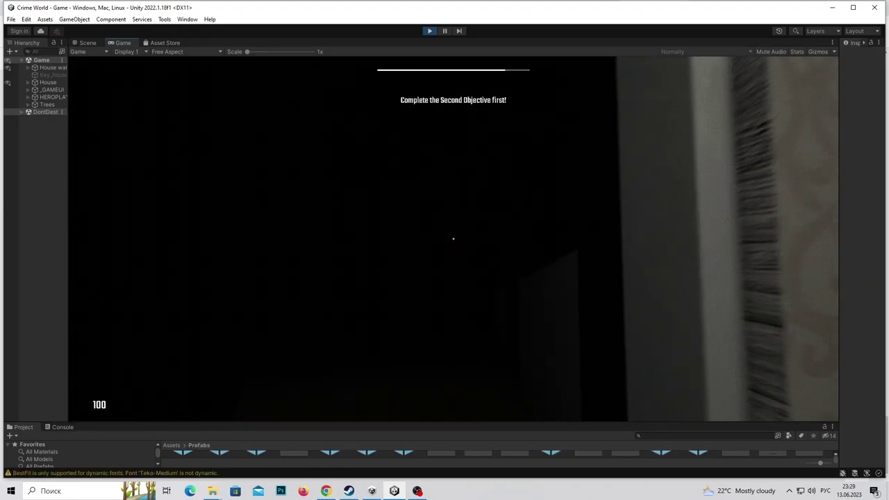
{"action": "key", "text": "Tab"}
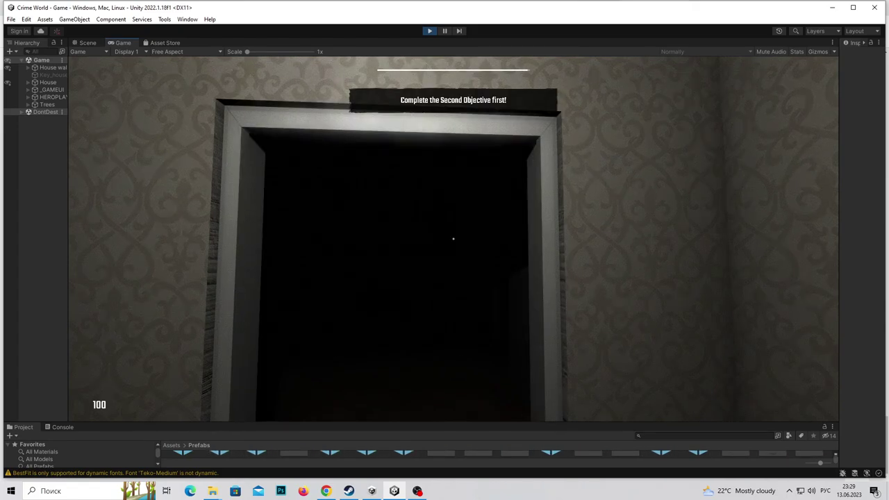
{"action": "key", "text": "Tab"}
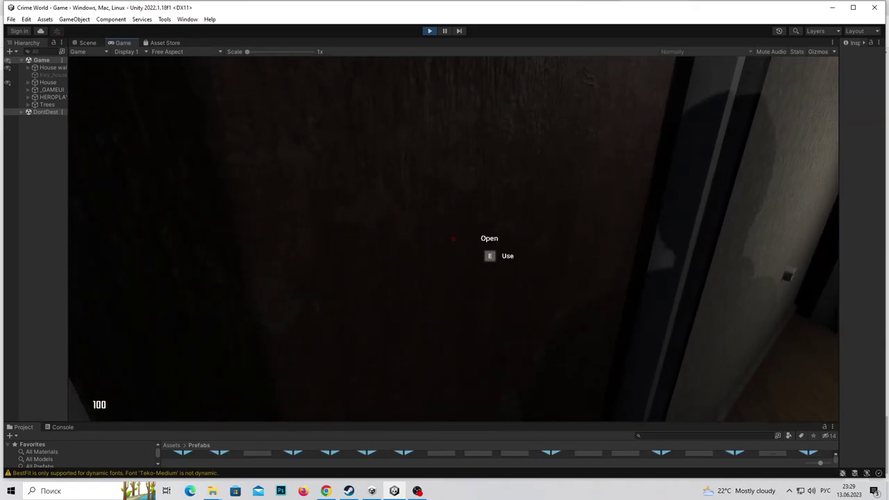
Open the dark side door and walk into the room with the flashlight on.
{"action": "key", "text": "e"}
{"action": "key", "text": "f"}
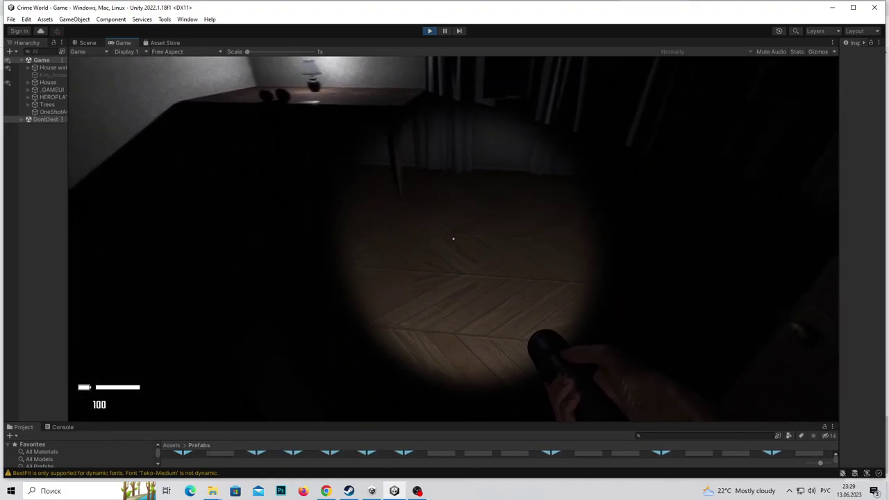
{"action": "key", "text": "w"}
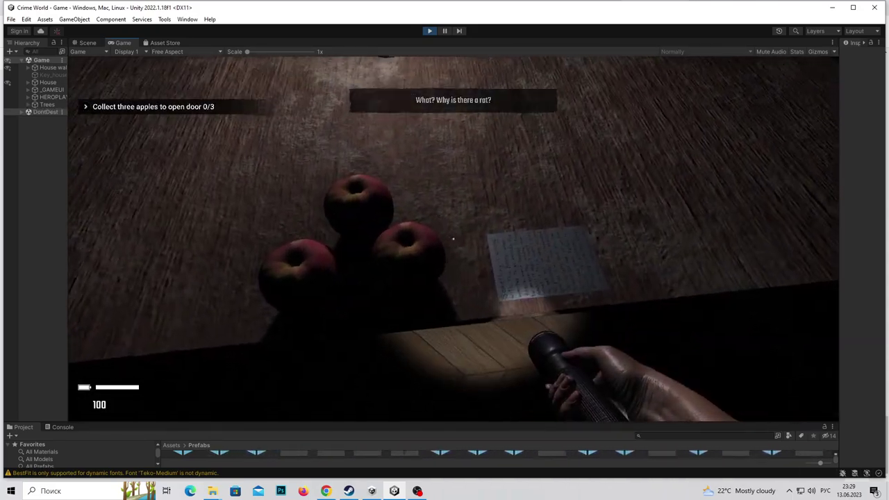
Take the last apples from the table, examine the note, then walk through the doorway.
{"action": "key", "text": "e"}
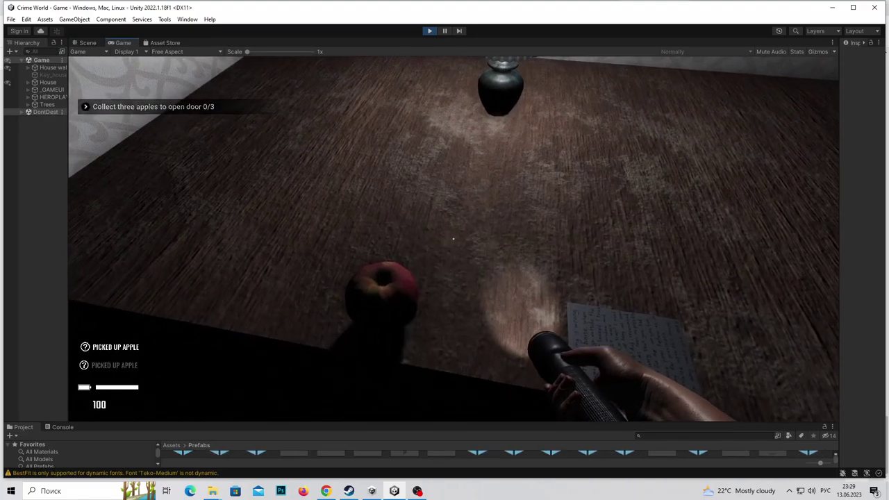
{"action": "key", "text": "e"}
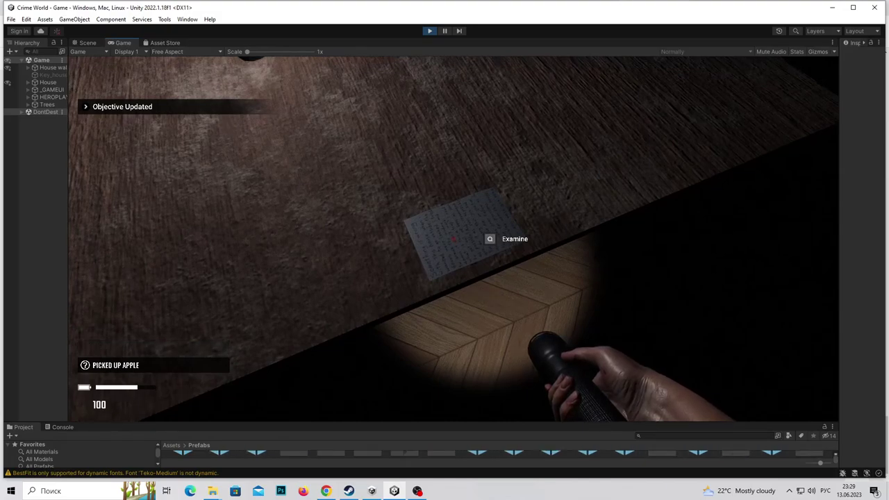
{"action": "key", "text": "q"}
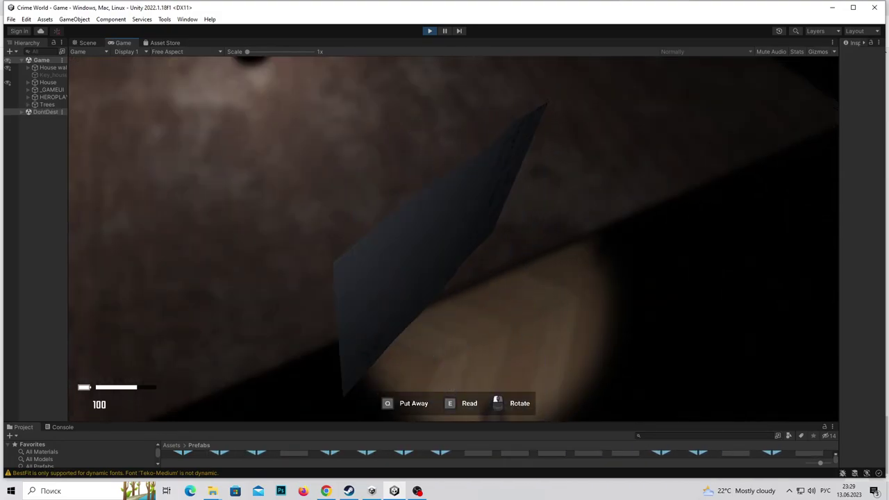
{"action": "key", "text": "q"}
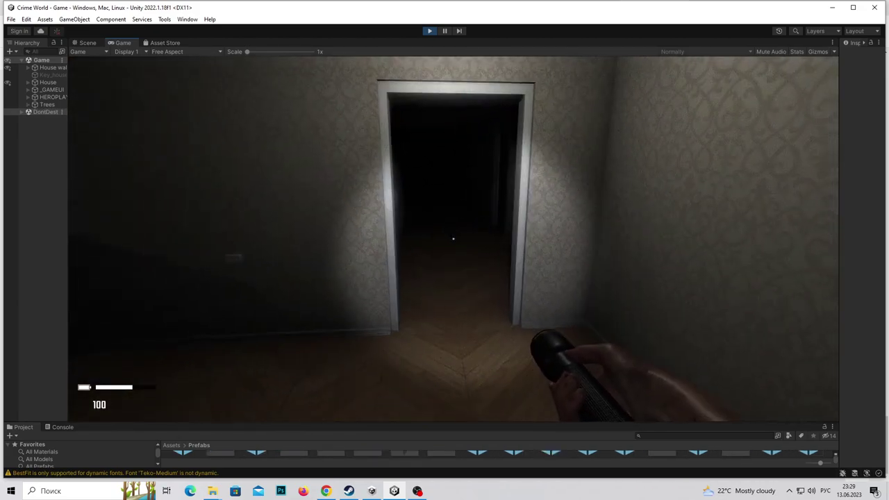
{"action": "key", "text": "w"}
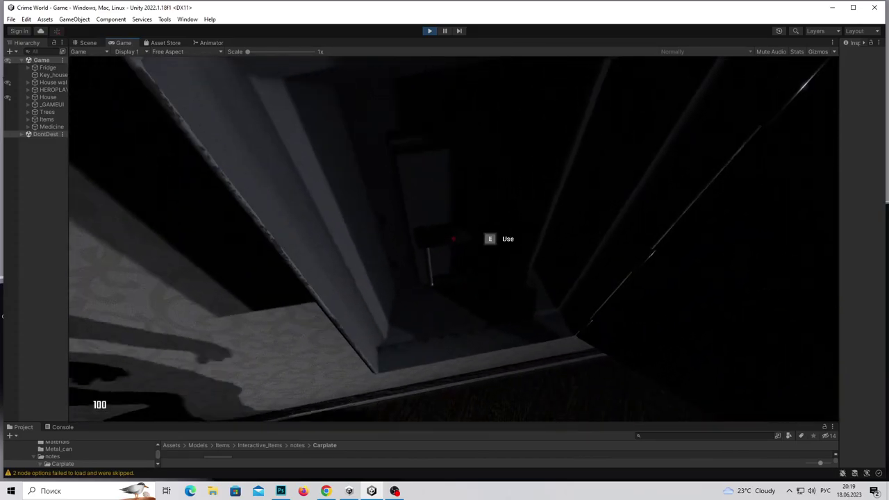
Open the garage door, check the inventory, and read the note about the old flashlight.
{"action": "key", "text": "e"}
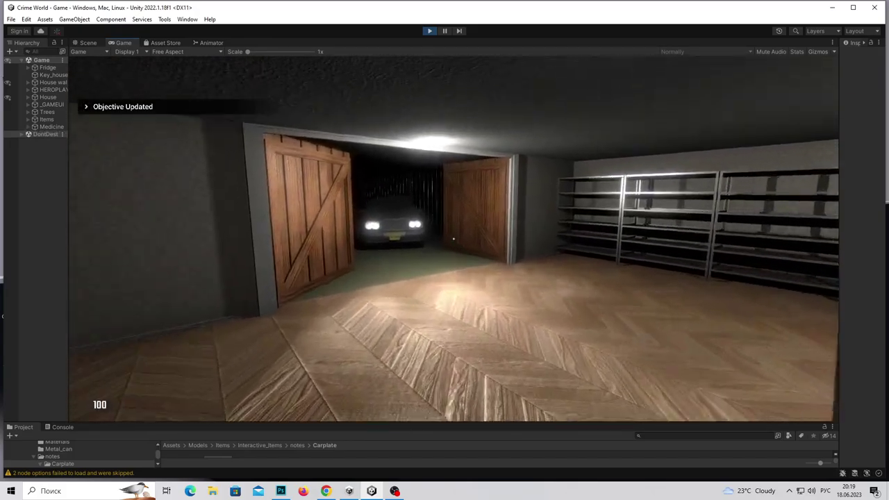
{"action": "key", "text": "Tab"}
{"action": "key", "text": "Tab"}
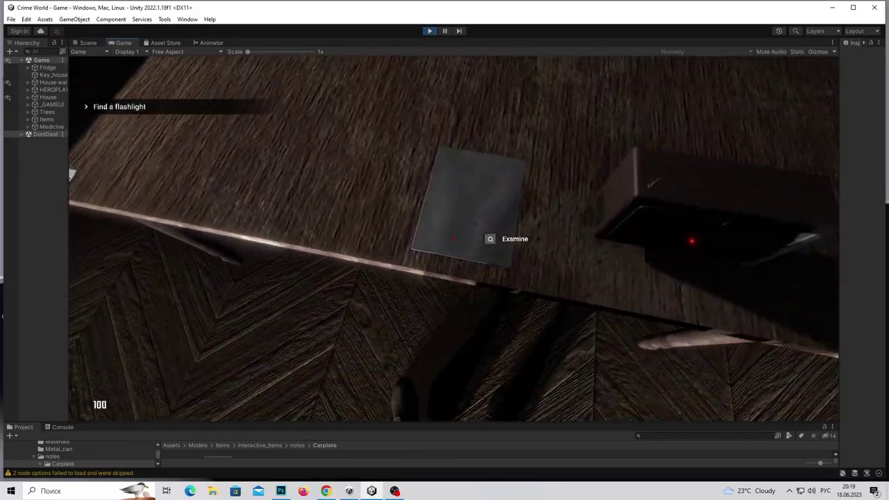
{"action": "key", "text": "q"}
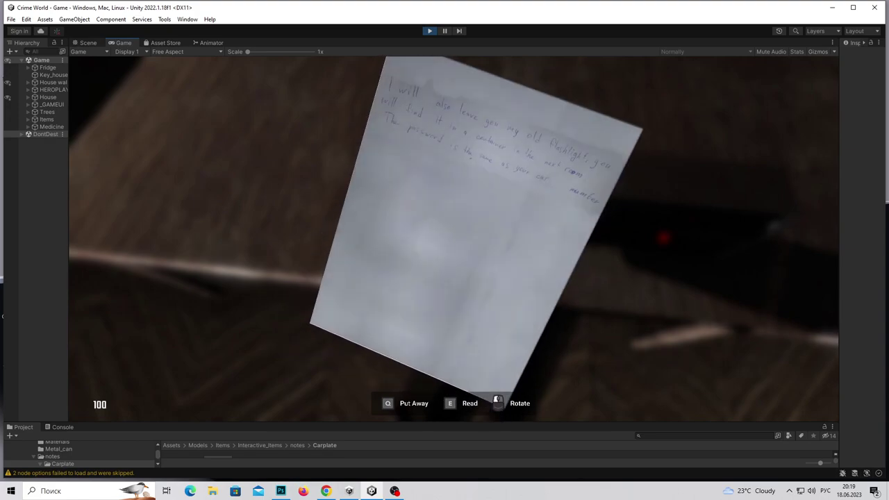
{"action": "key", "text": "q"}
{"action": "key", "text": "q"}
{"action": "key", "text": "e"}
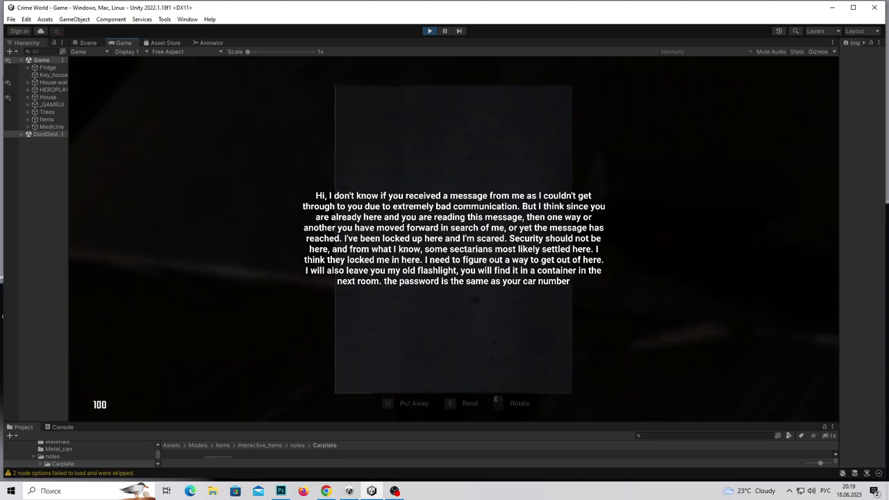
{"action": "key", "text": "e"}
{"action": "key", "text": "q"}
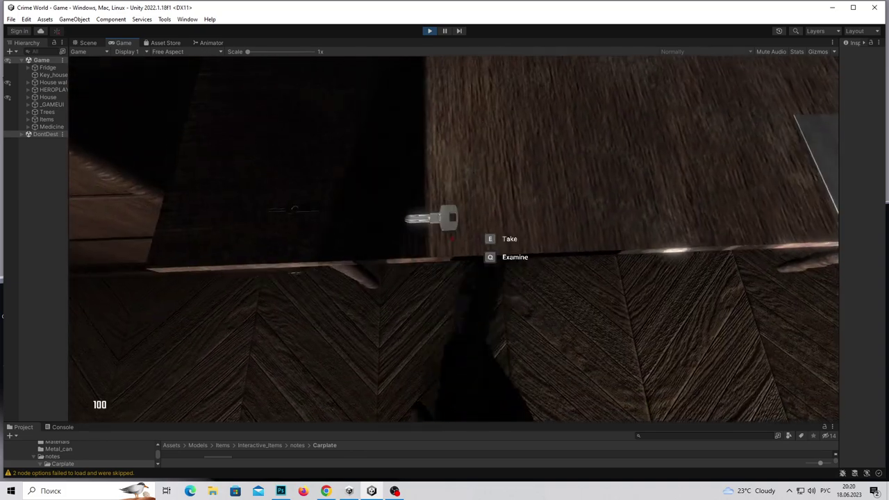
Examine and take the house key, then the GARAGE key.
{"action": "key", "text": "q"}
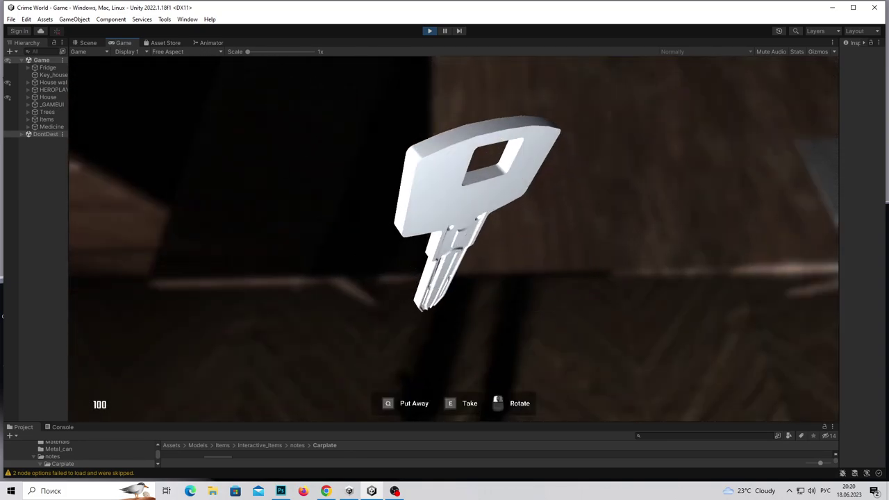
{"action": "key", "text": "e"}
{"action": "key", "text": "q"}
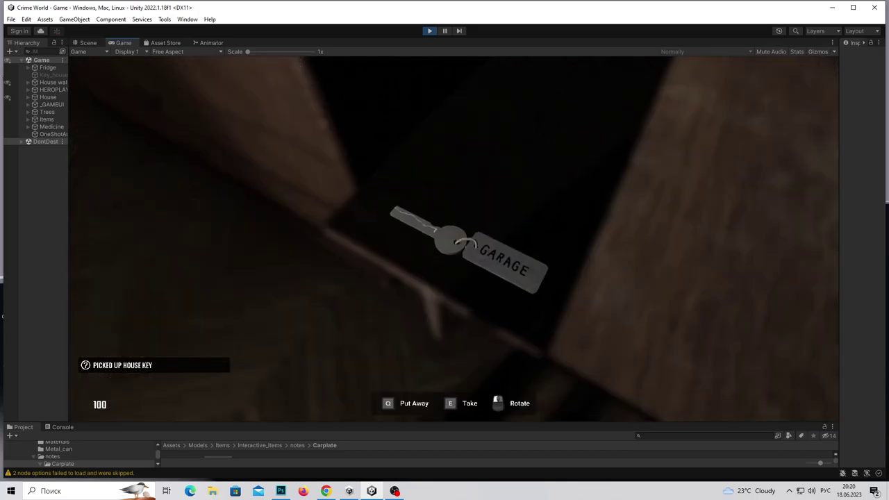
{"action": "key", "text": "e"}
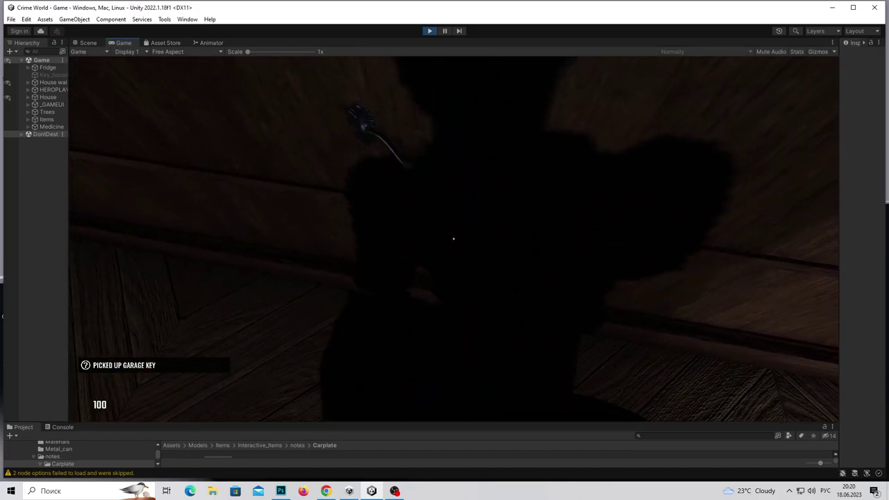
{"action": "mouse_move", "coordinate": [453, 239]}
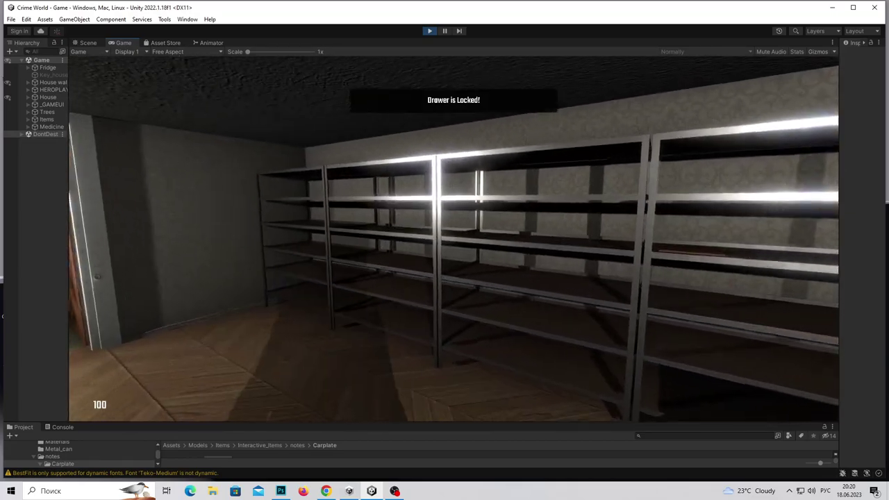
Examine the hammer, open the garage doors, and try the locked grey door.
{"action": "key", "text": "q"}
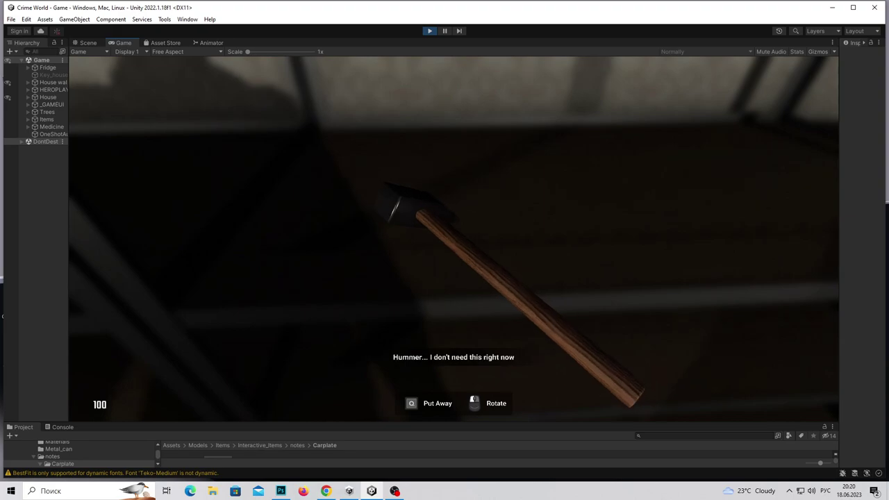
{"action": "key", "text": "q"}
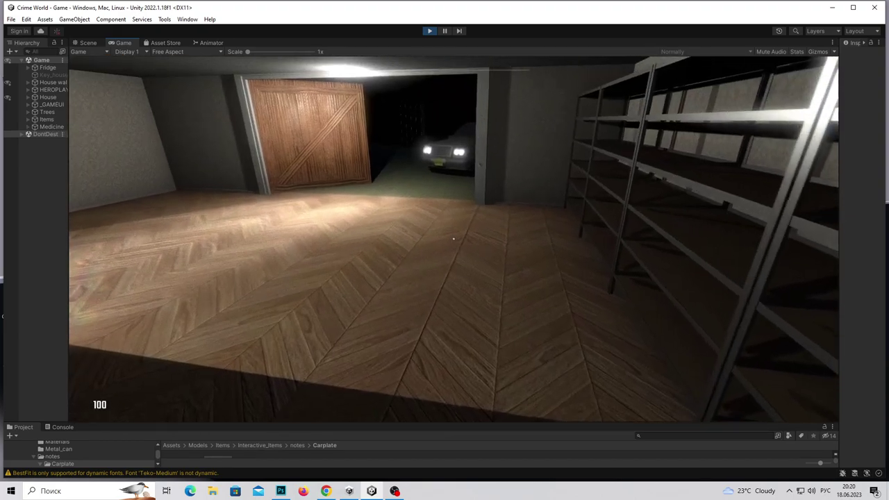
{"action": "key", "text": "w"}
{"action": "key", "text": "w"}
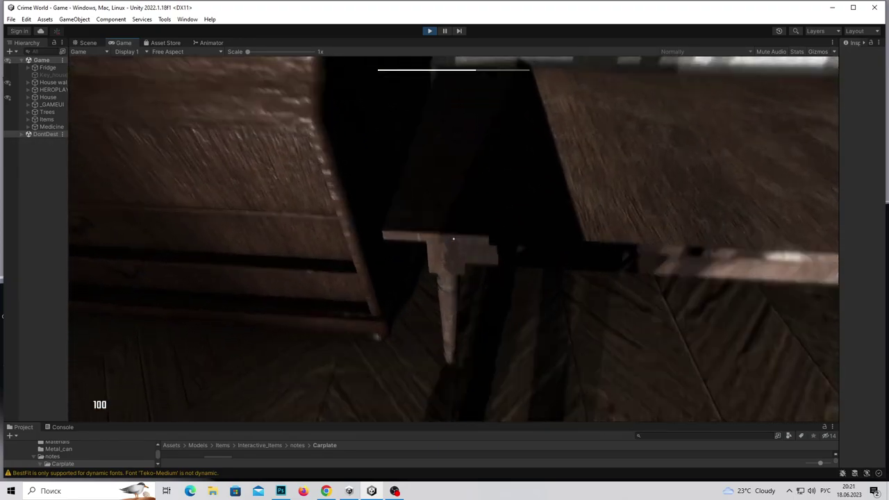
{"action": "key", "text": "w"}
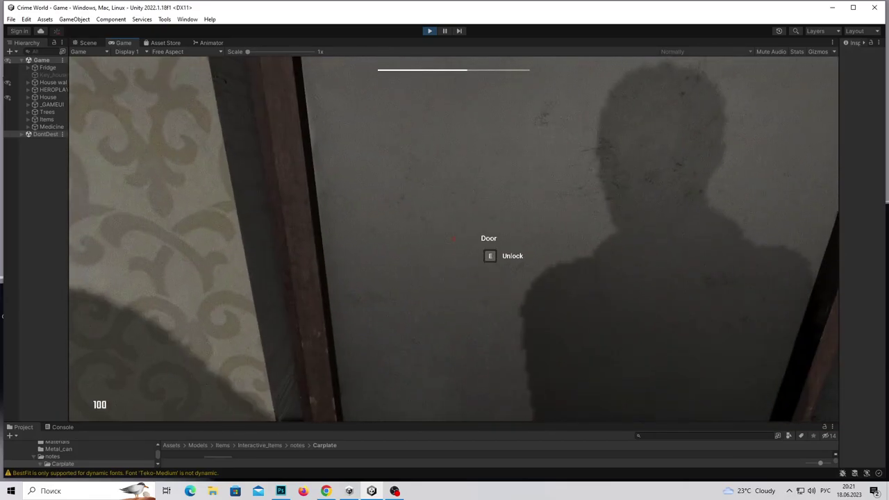
{"action": "key", "text": "e"}
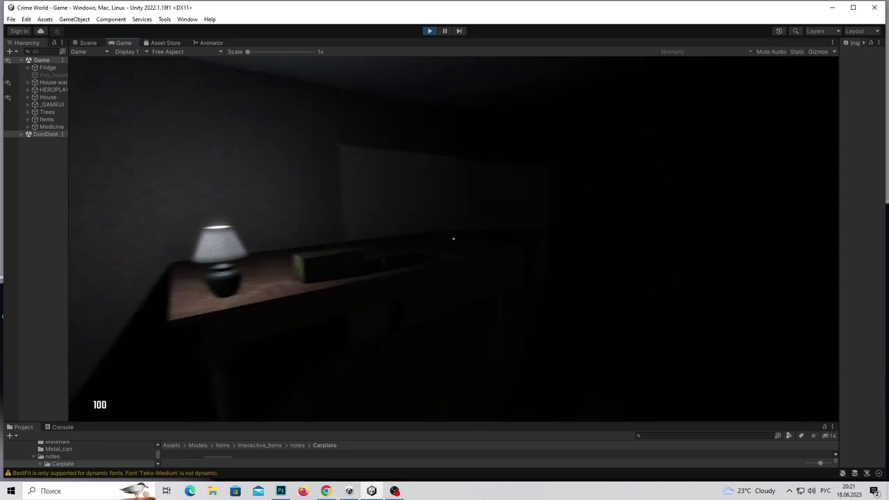
At the dresser, check the inventory, pick up the battery, and zoom in on the box's padlock.
{"action": "key", "text": "w"}
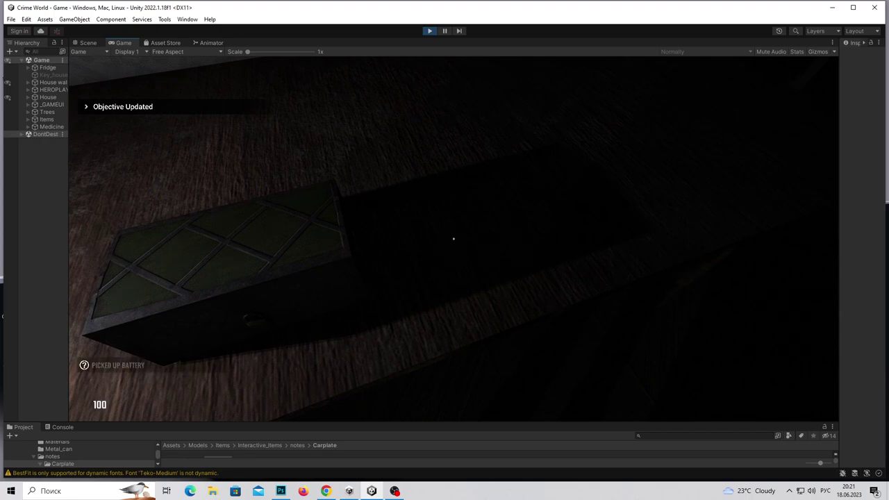
{"action": "key", "text": "Tab"}
{"action": "key", "text": "Tab"}
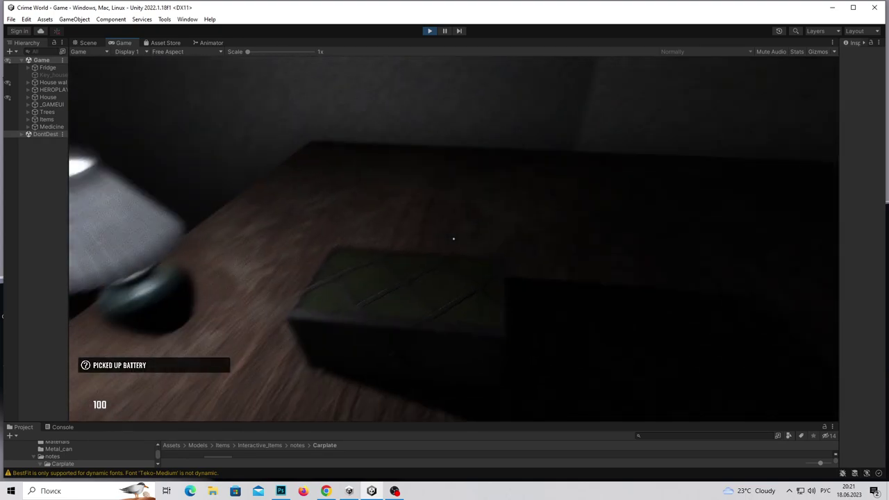
{"action": "key", "text": "q"}
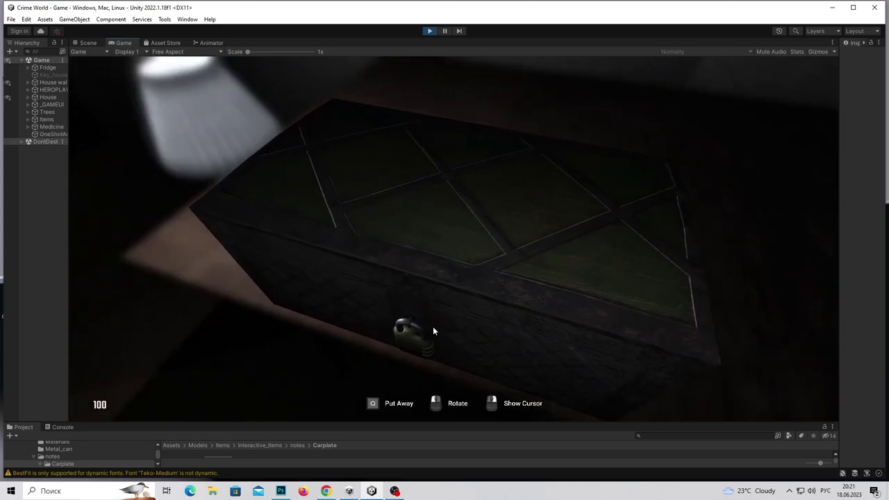
{"action": "left_click", "coordinate": [436, 325]}
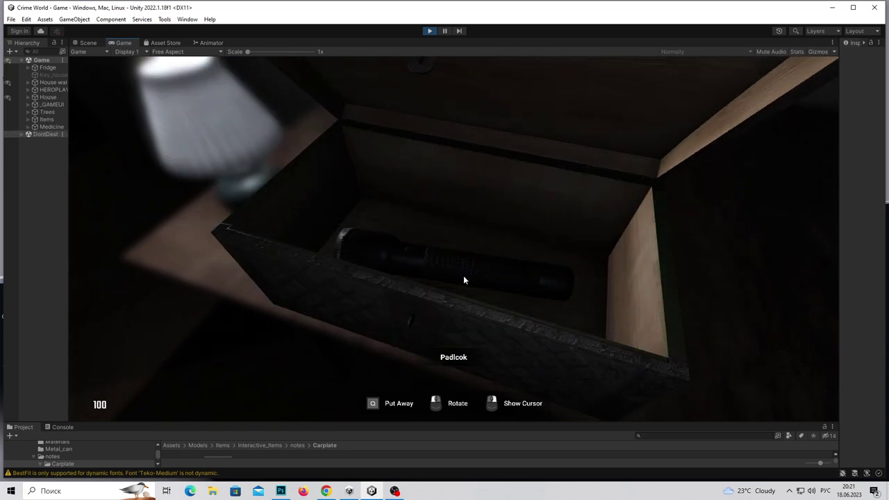
Take the flashlight out of the unlocked box and close the examination view.
{"action": "key", "text": "e"}
{"action": "key", "text": "q"}
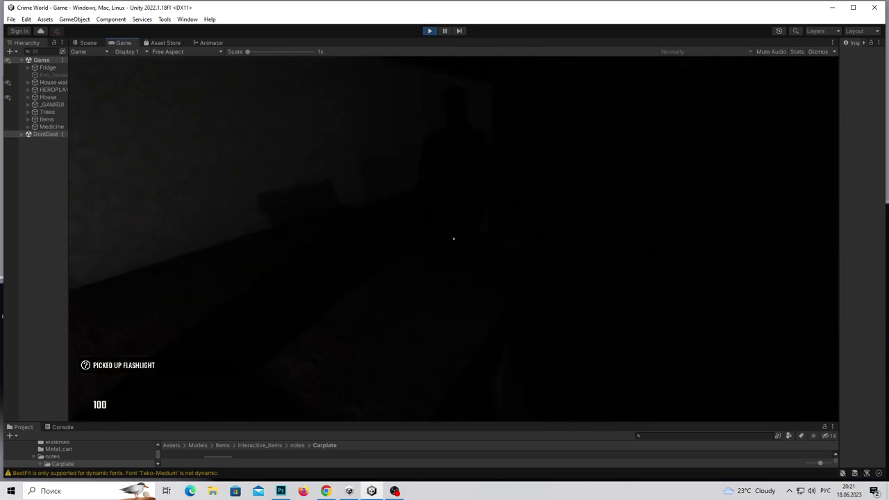
{"action": "key", "text": "Tab"}
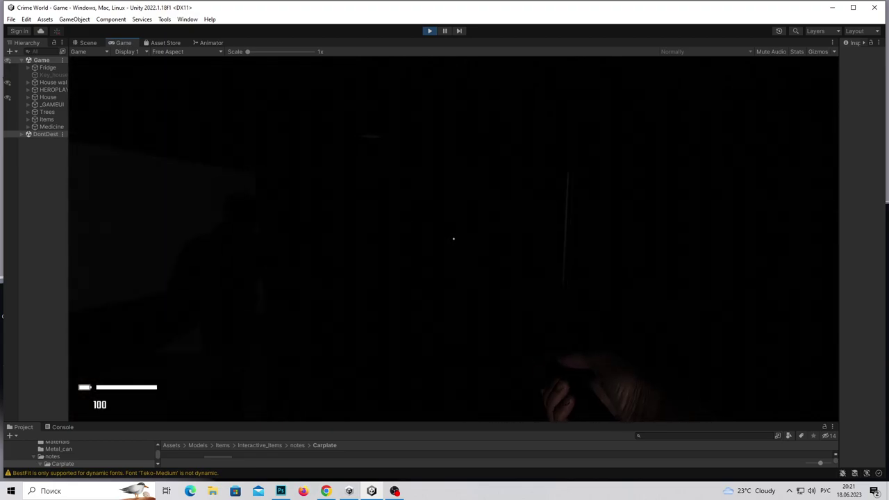
Turn the flashlight on with F, cross the hallway, and open the door into the lit room.
{"action": "key", "text": "f"}
{"action": "key", "text": "w"}
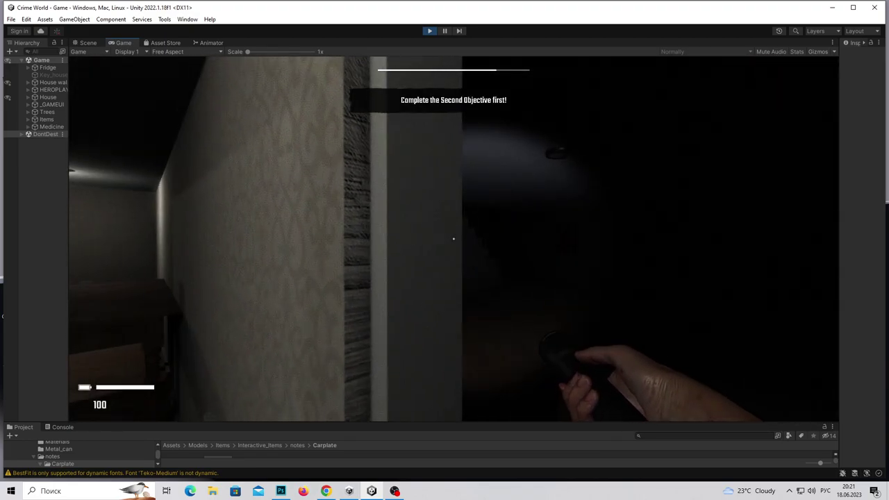
{"action": "mouse_move", "coordinate": [453, 239]}
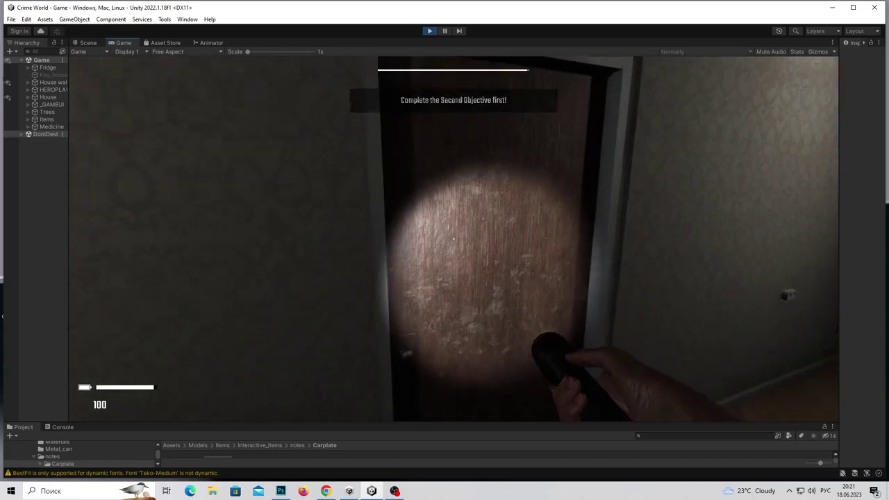
{"action": "key", "text": "e"}
{"action": "key", "text": "w"}
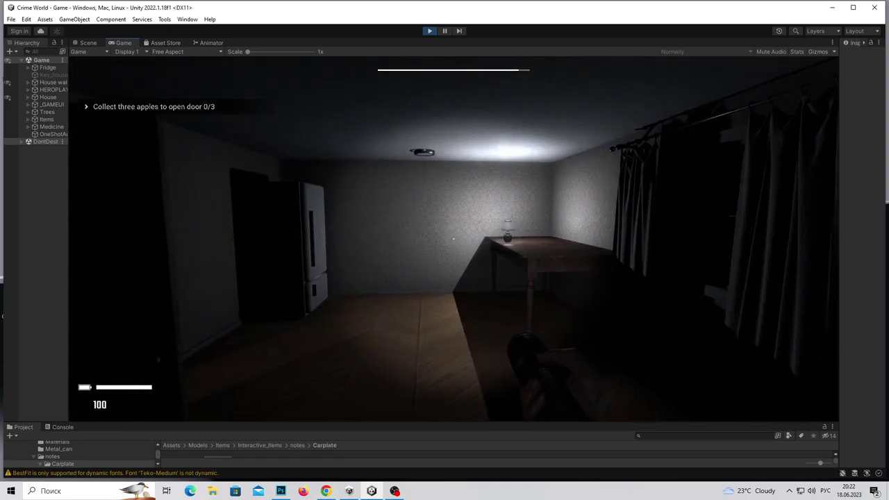
Read the handwritten note on the table, then toggle the table lamp.
{"action": "key", "text": "w"}
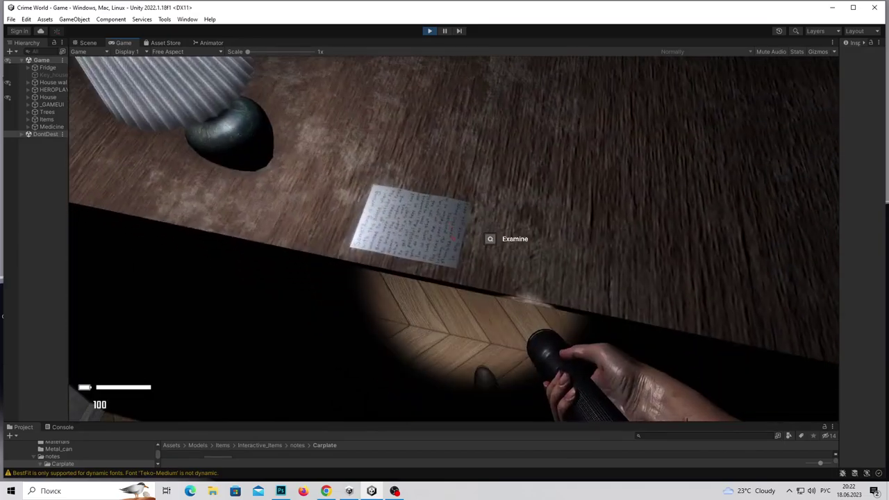
{"action": "key", "text": "e"}
{"action": "key", "text": "q"}
{"action": "key", "text": "e"}
{"action": "key", "text": "e"}
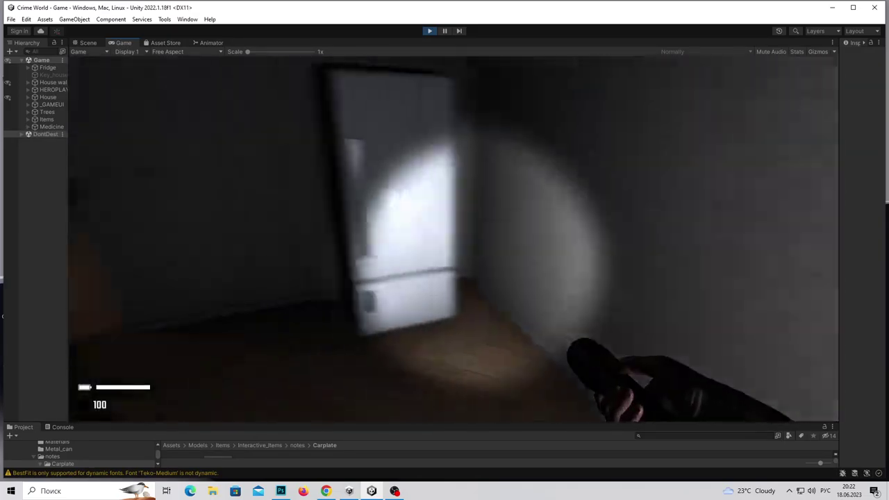
Open the fridge, take the Dobrinia cans and apples, and check the inventory.
{"action": "key", "text": "w"}
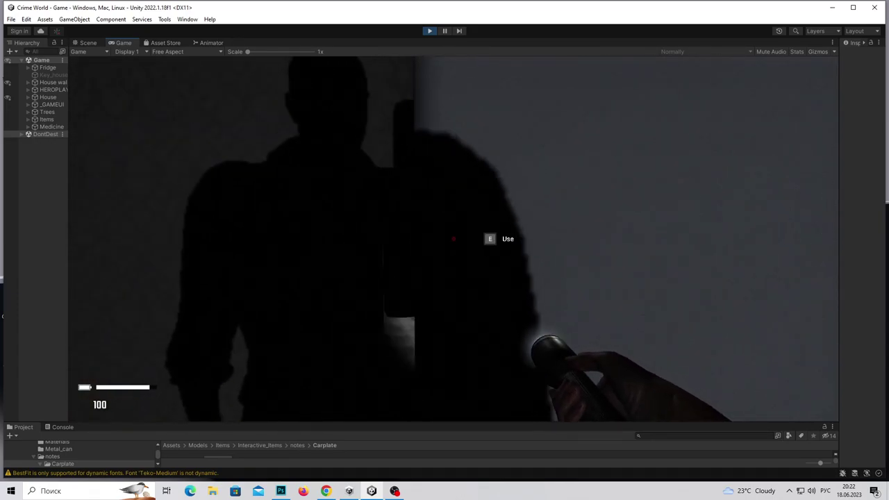
{"action": "key", "text": "e"}
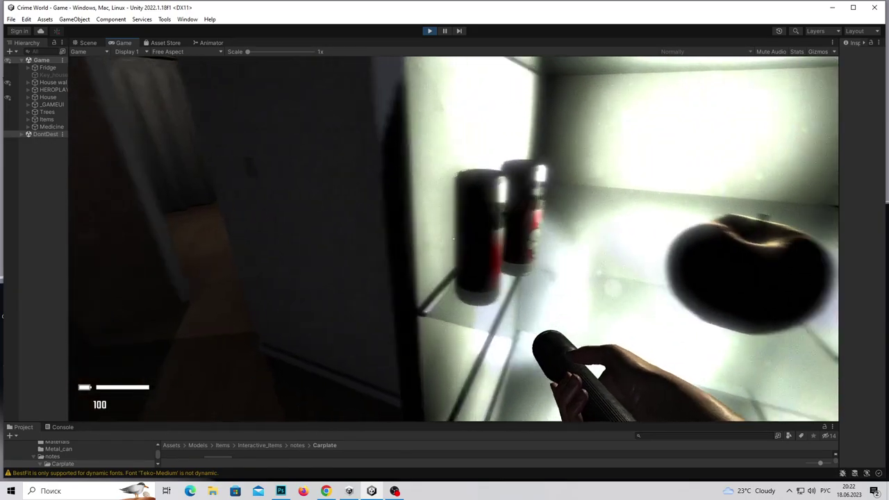
{"action": "key", "text": "e"}
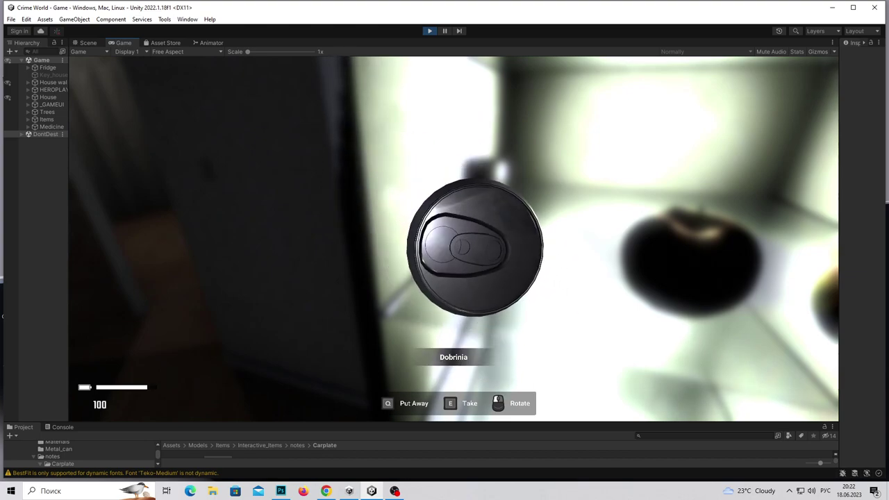
{"action": "key", "text": "e"}
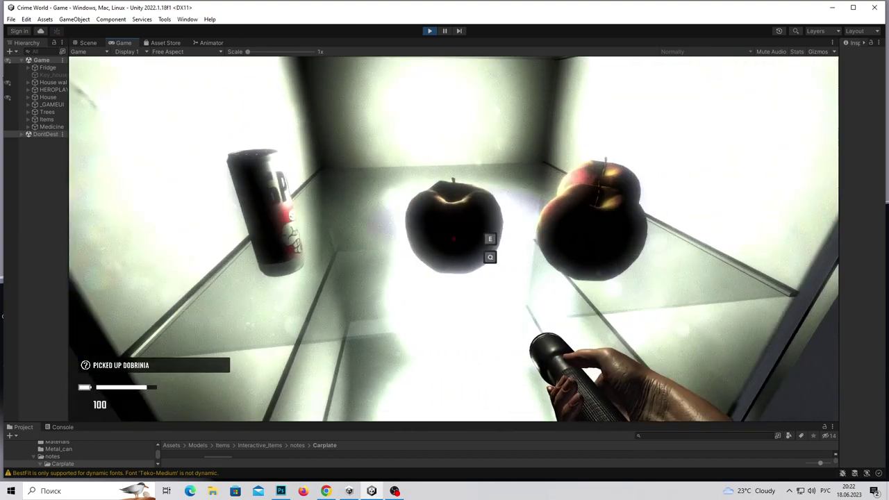
{"action": "key", "text": "e"}
{"action": "key", "text": "e"}
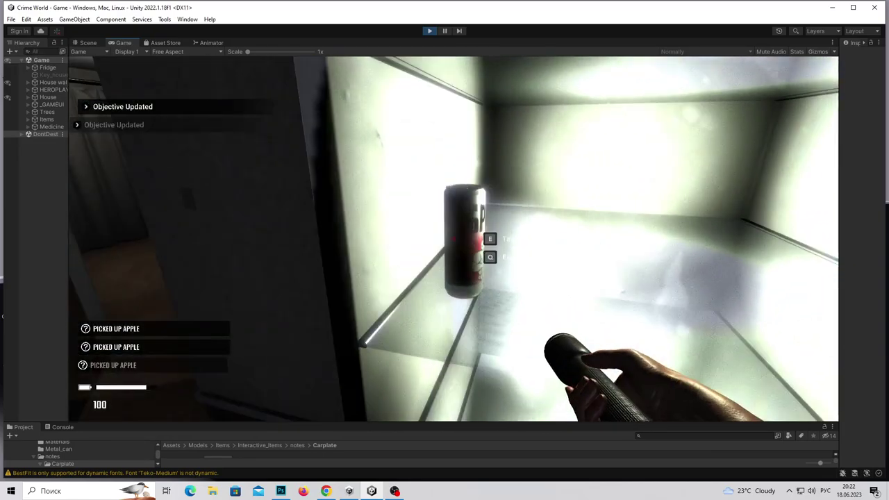
{"action": "key", "text": "Tab"}
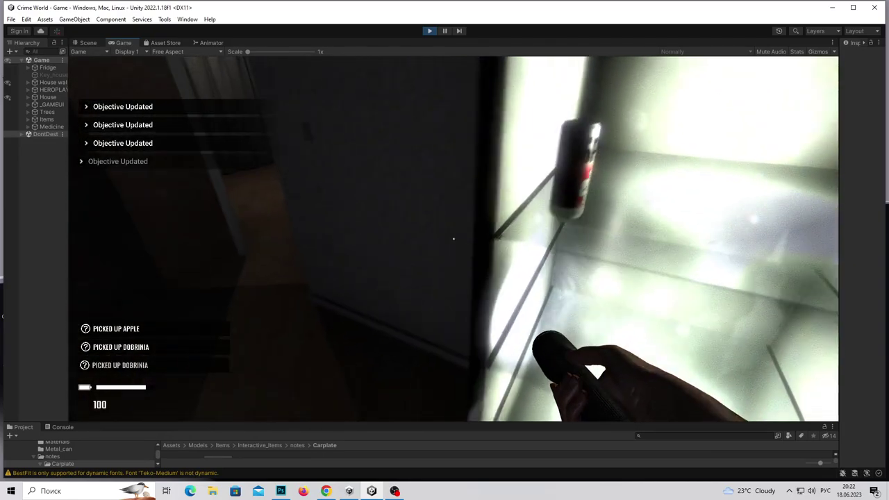
{"action": "key", "text": "Tab"}
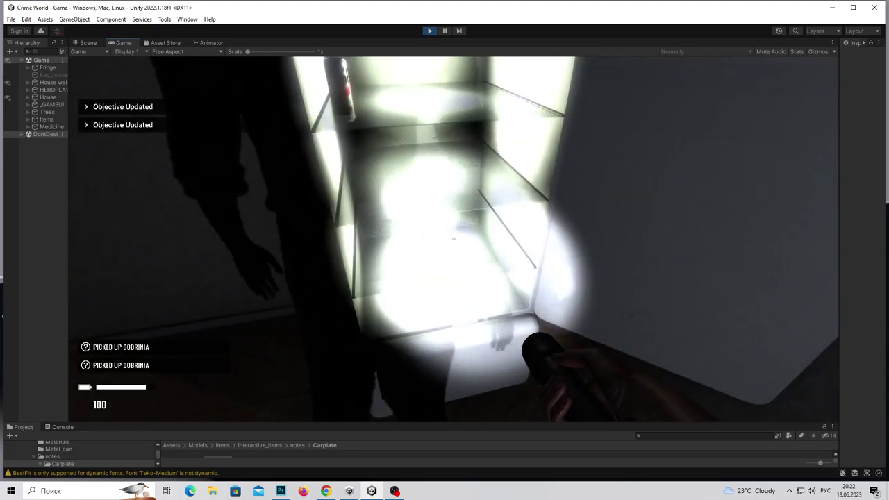
{"action": "key", "text": "s"}
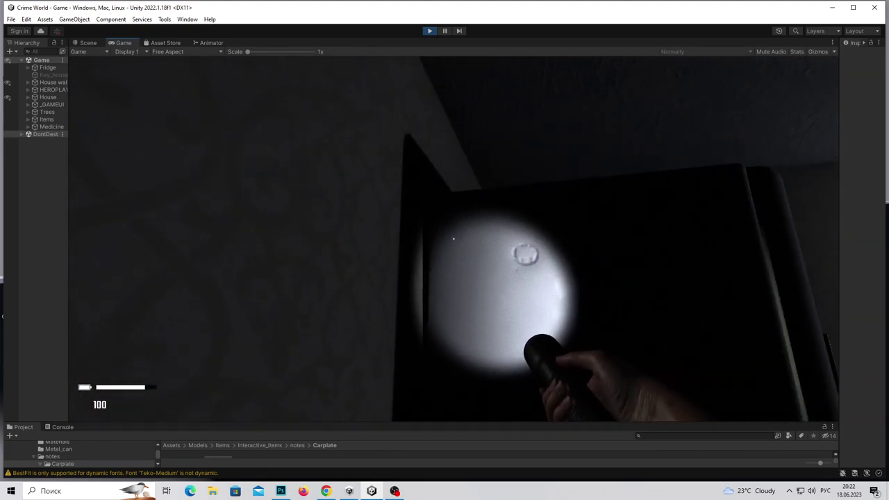
Walk down the dark hallway to the nightstand and take the Drawer Key.
{"action": "key", "text": "shift"}
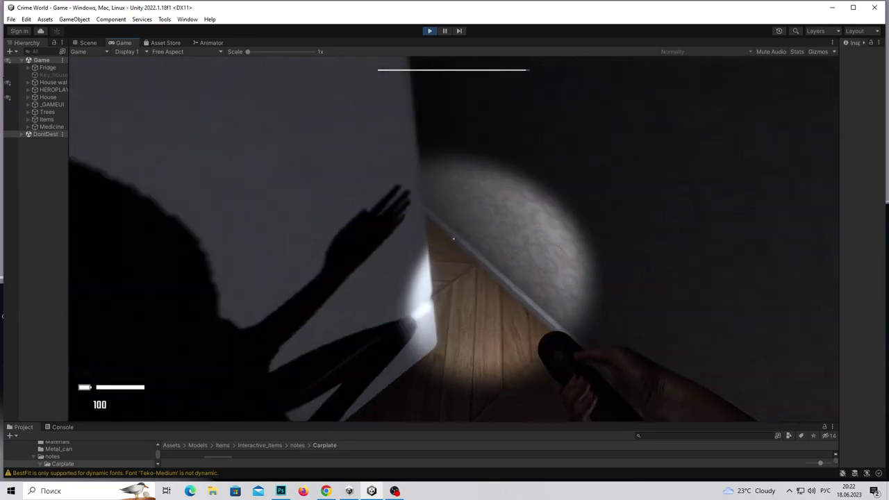
{"action": "key", "text": "w"}
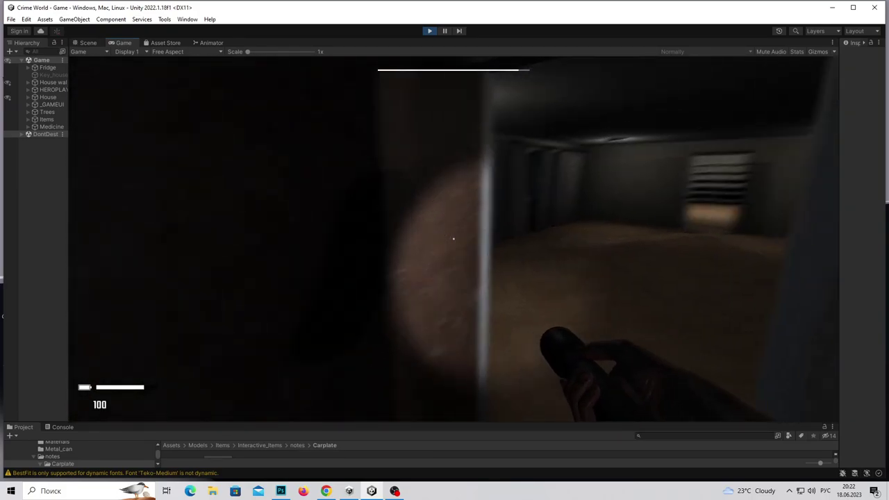
{"action": "key", "text": "w"}
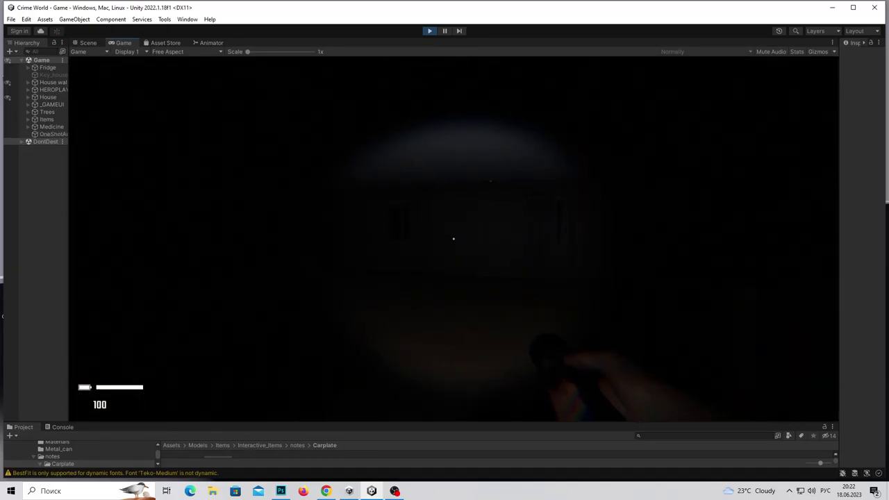
{"action": "key", "text": "w"}
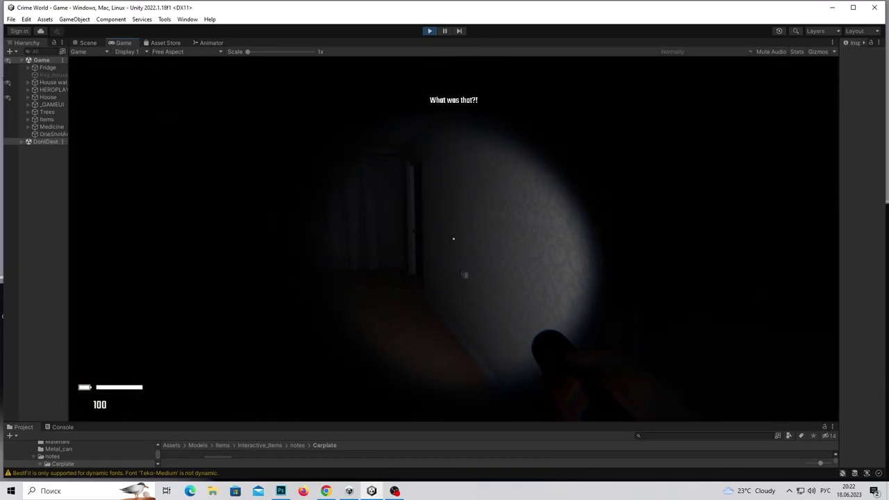
{"action": "key", "text": "w"}
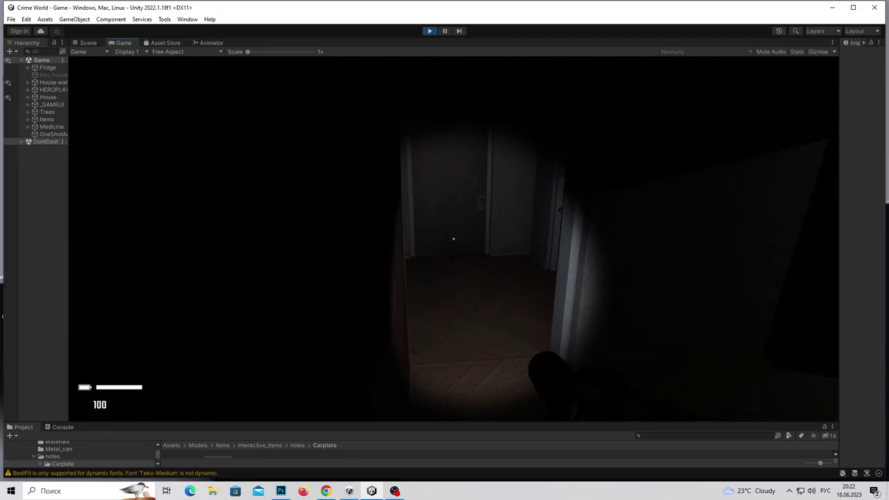
{"action": "key", "text": "w"}
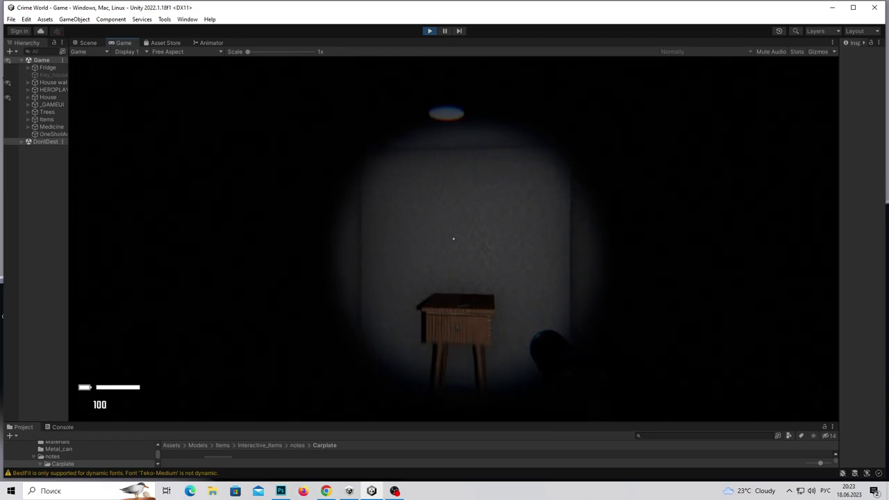
{"action": "key", "text": "w"}
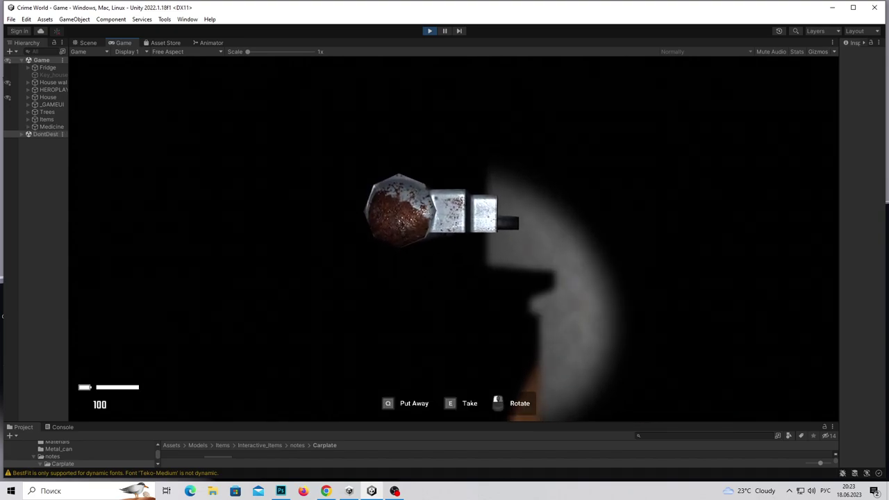
{"action": "key", "text": "e"}
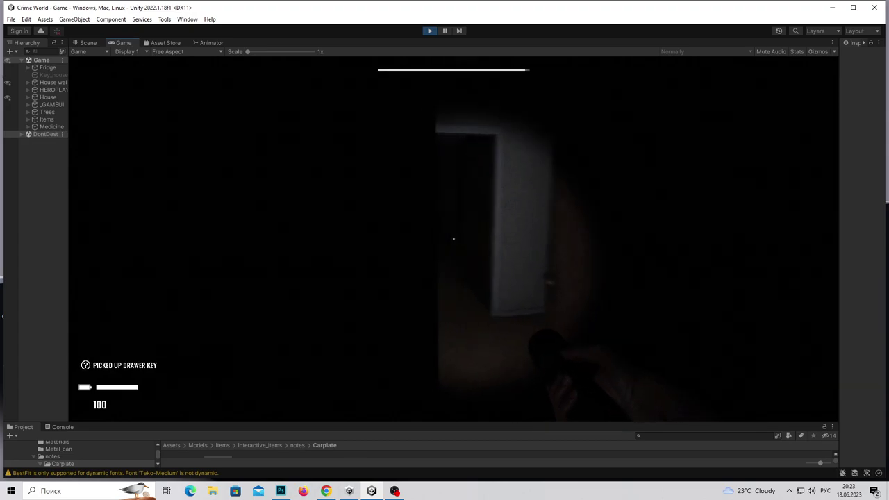
Carry the key through the shelf room to the locked garage drawer.
{"action": "key", "text": "w"}
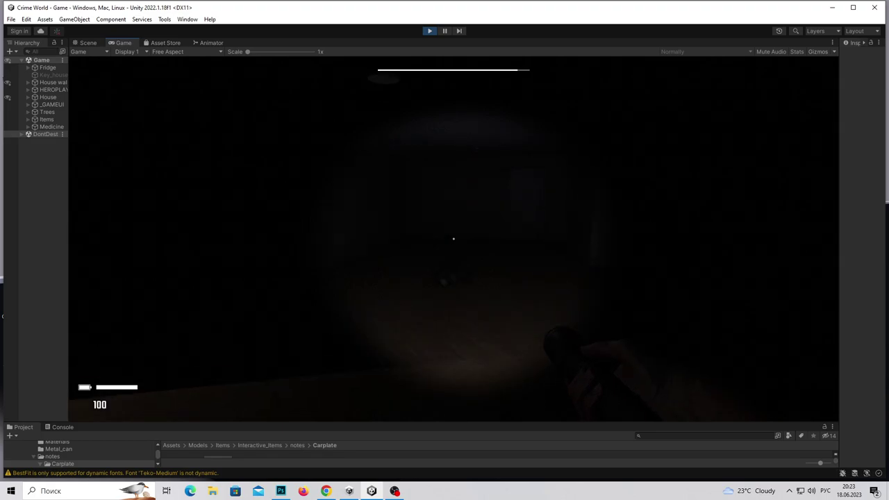
{"action": "key", "text": "w"}
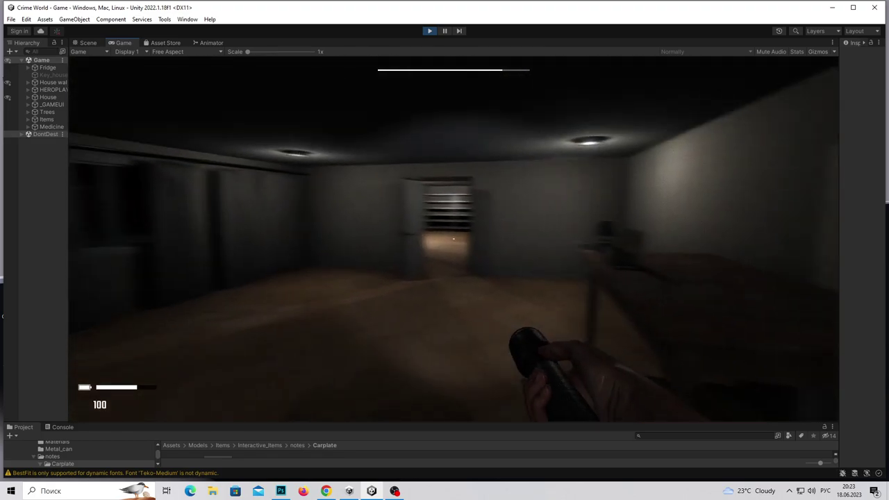
{"action": "key", "text": "w"}
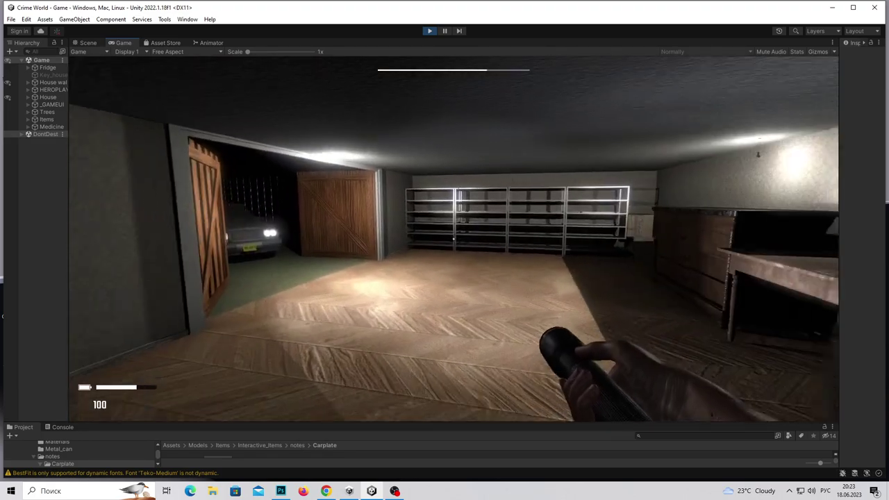
{"action": "key", "text": "w"}
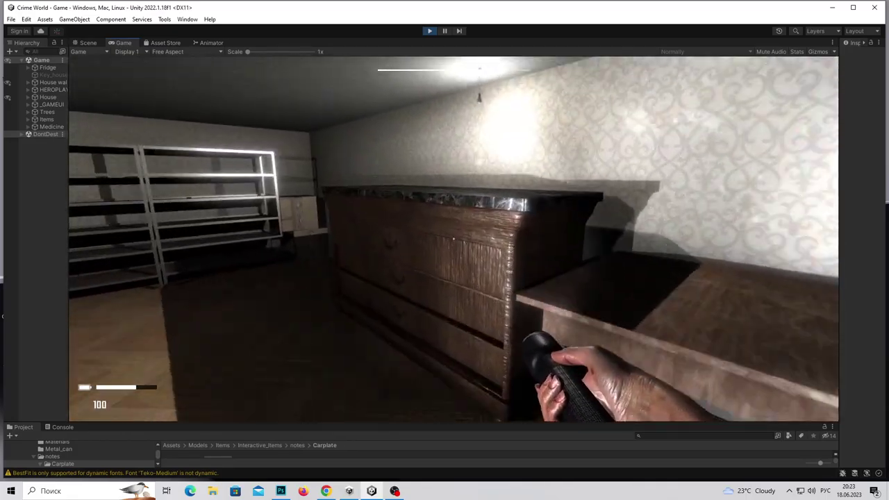
{"action": "key", "text": "w"}
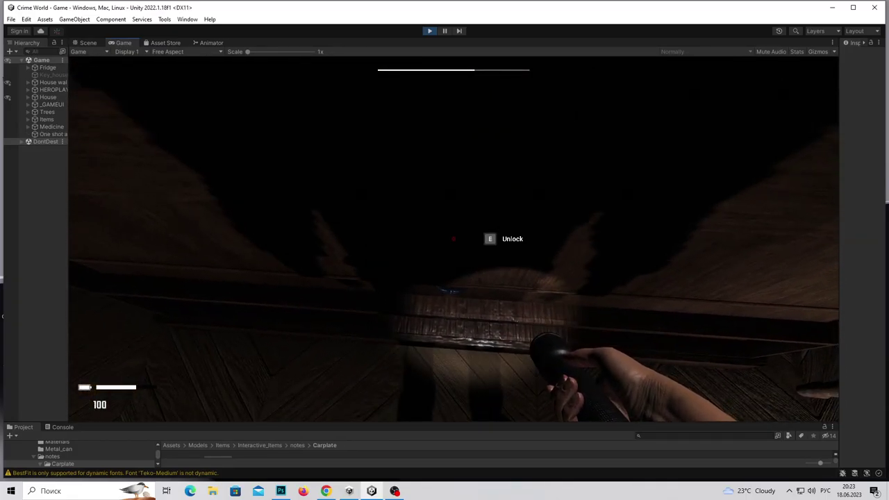